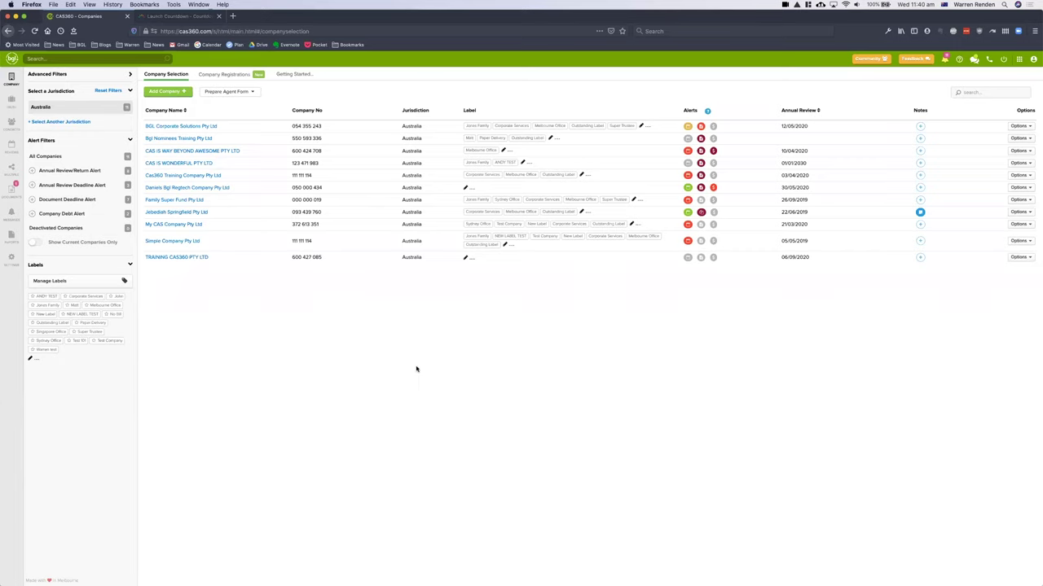
# - Open a document reminder from BGL Corporate Solutions' Lodgement Due Today alert
pyautogui.click(700, 127)
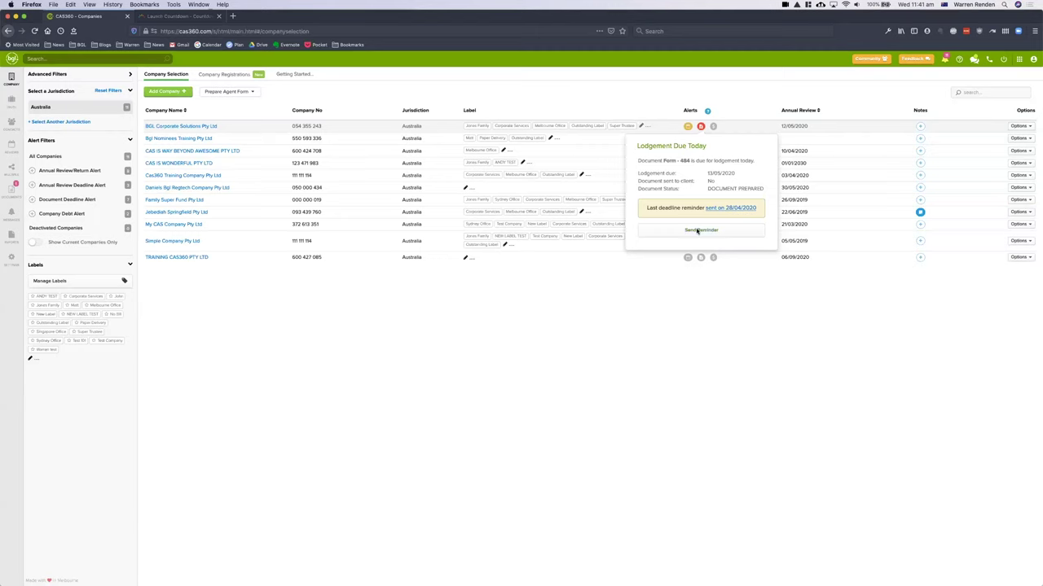
pyautogui.click(697, 231)
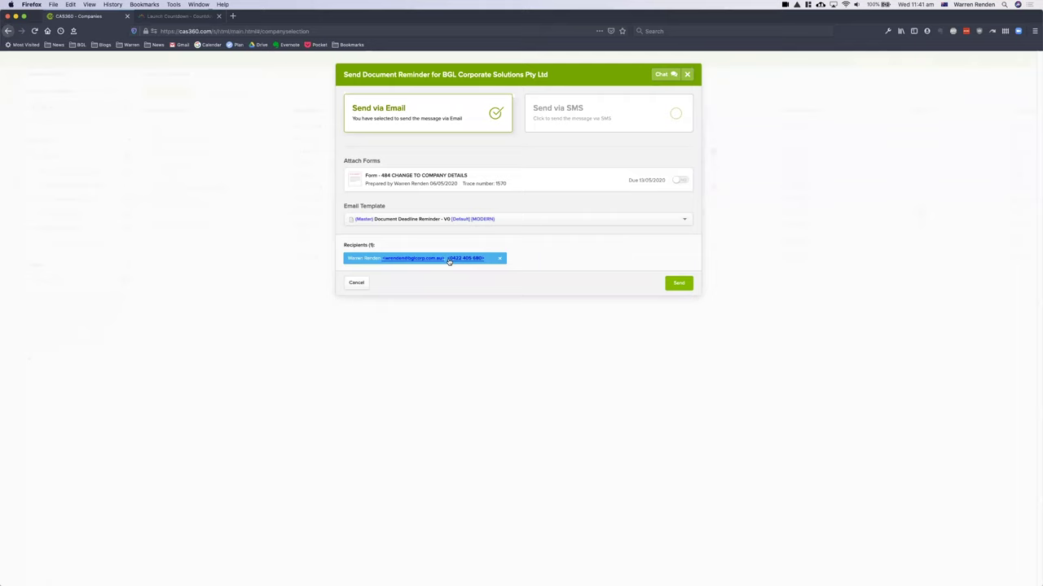
# - Attach Form 484 Change to Company Details and add Test Contact as a second recipient
pyautogui.click(679, 180)
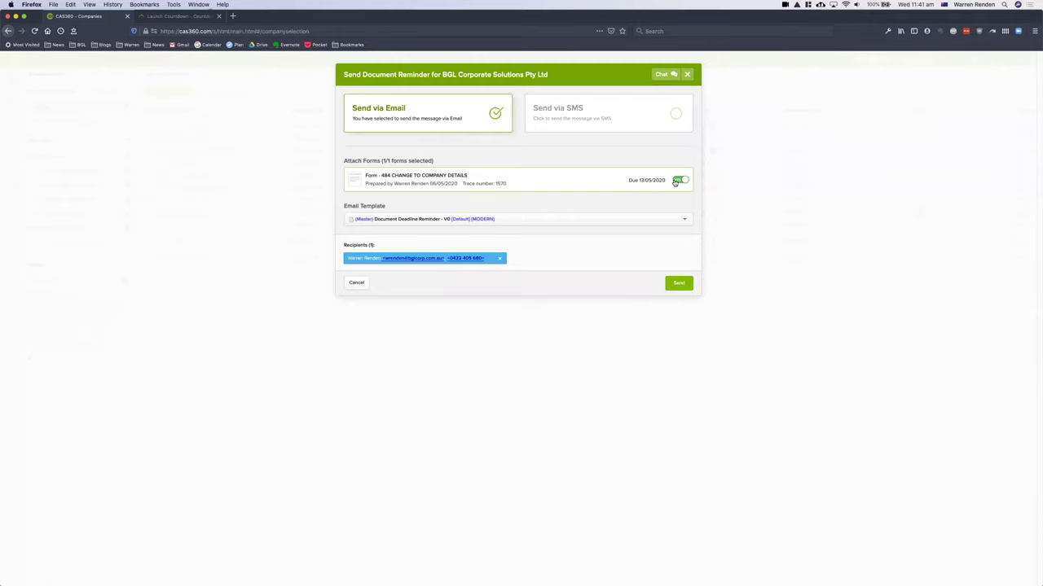
pyautogui.click(620, 258)
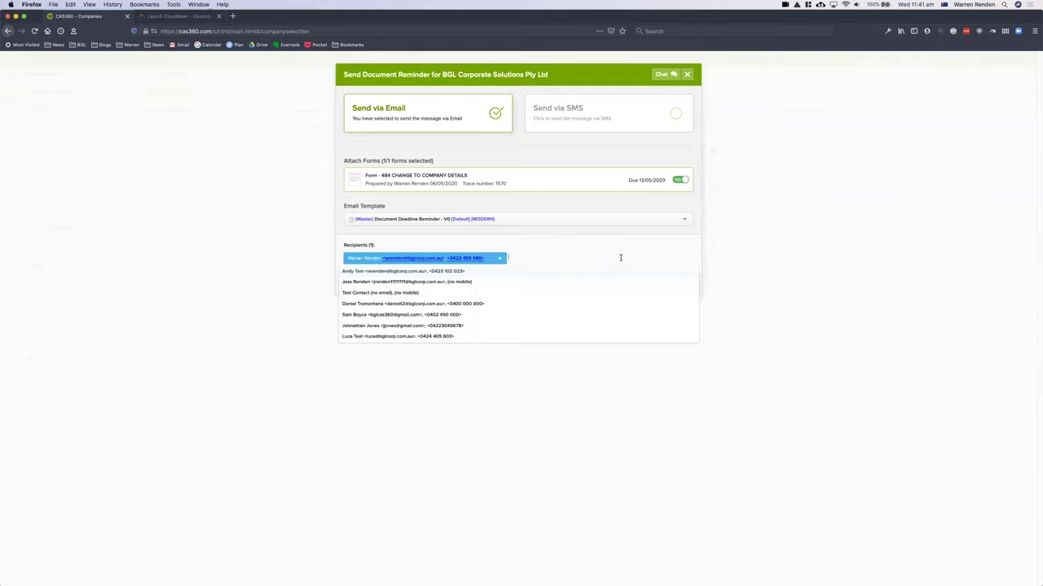
pyautogui.click(351, 293)
pyautogui.click(522, 237)
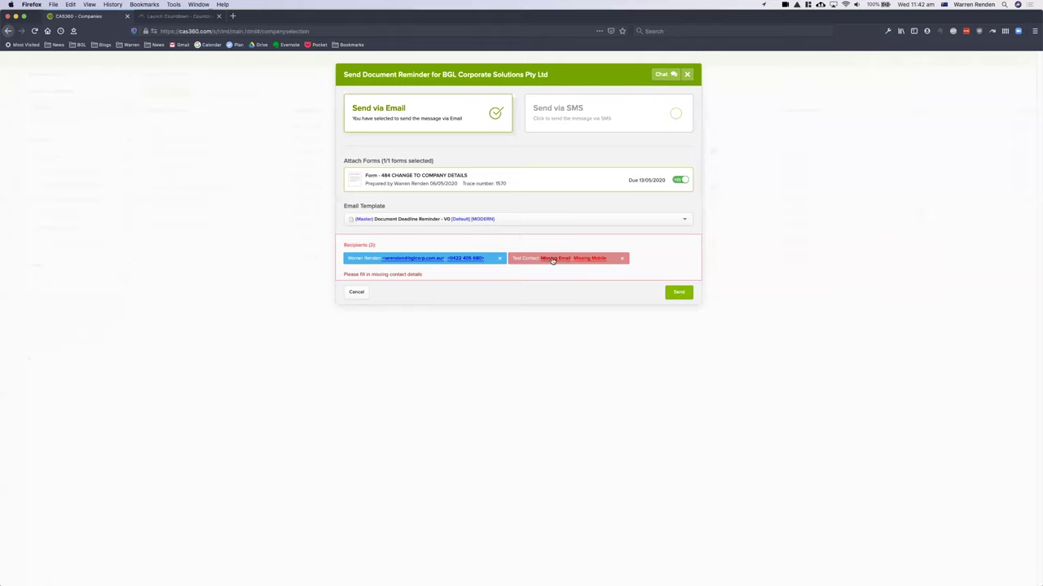
# - Save an email address for Test Contact and preview the reminder email
pyautogui.click(551, 259)
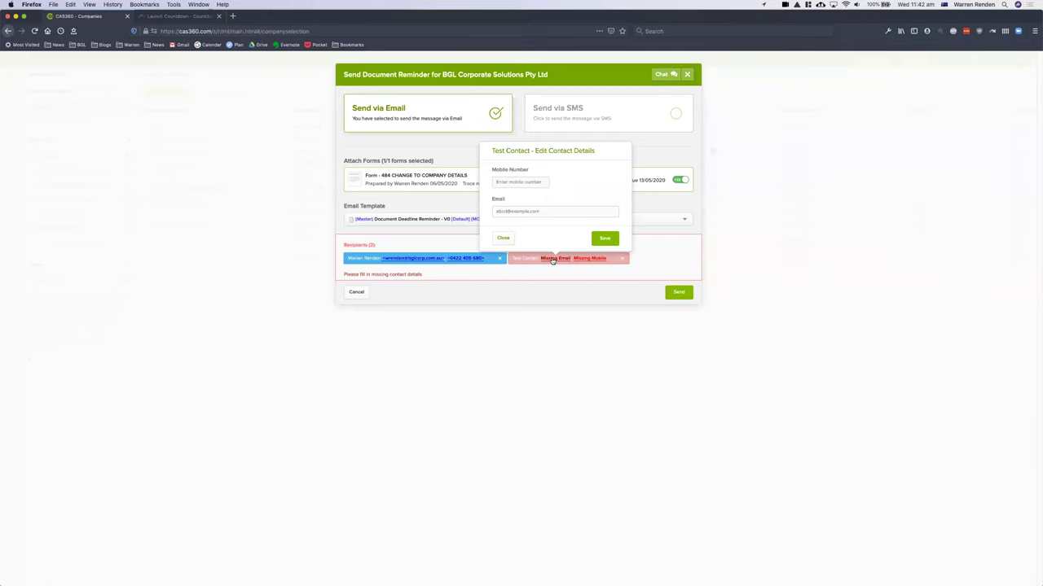
pyautogui.click(554, 211)
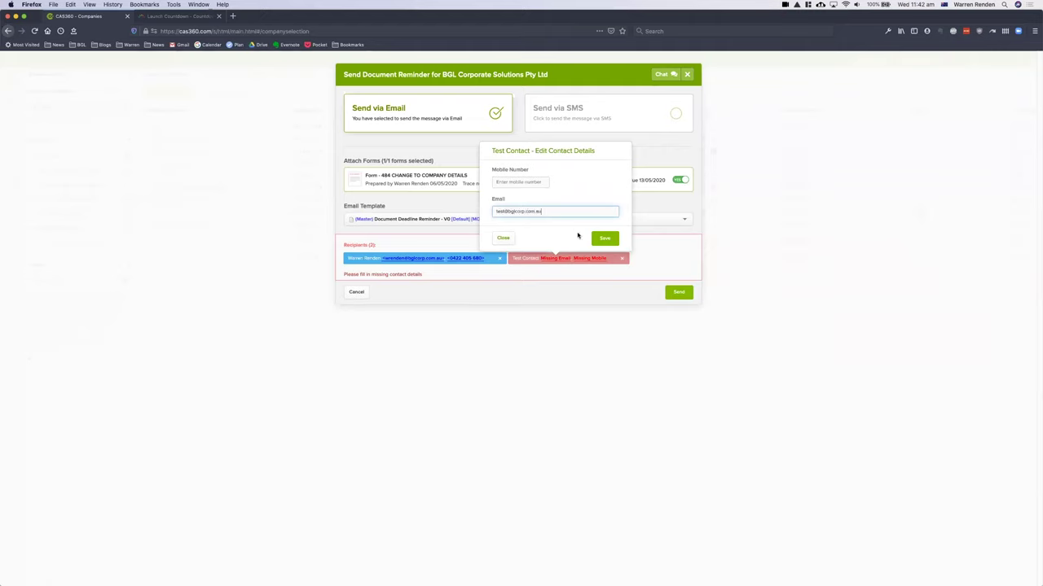
pyautogui.click(600, 238)
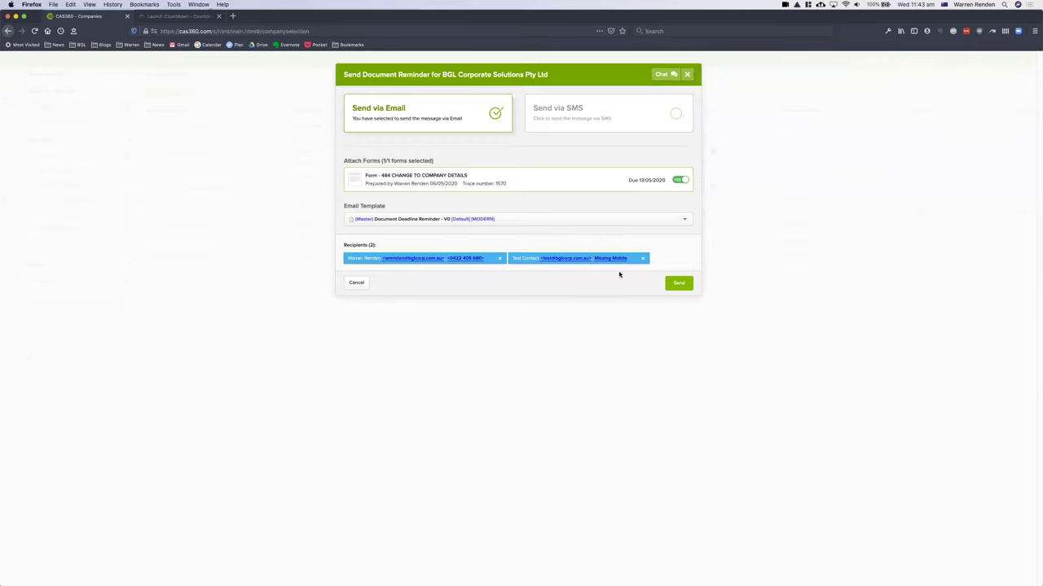
pyautogui.click(681, 286)
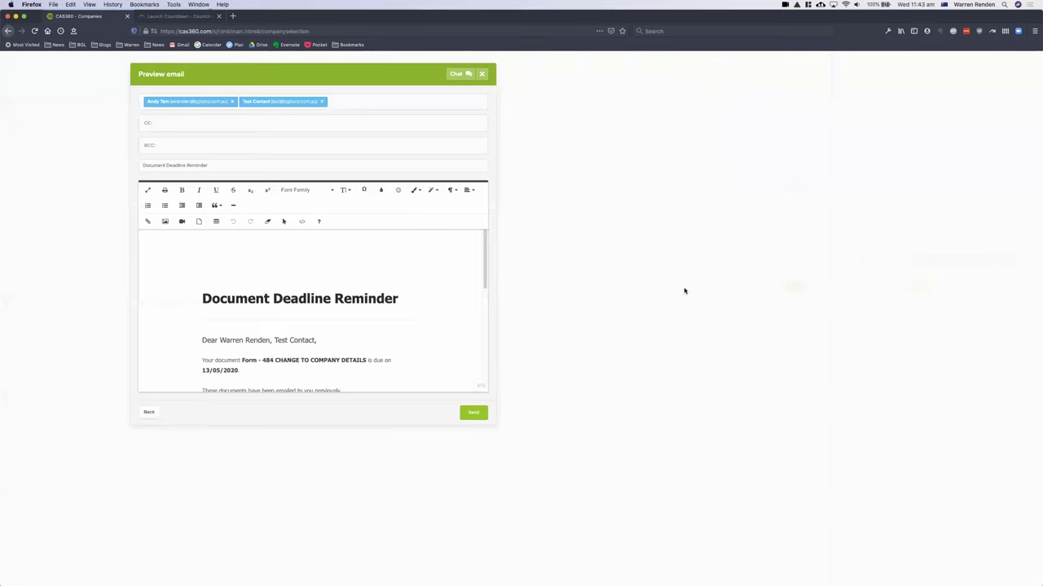
# - Read through the Form 484 reminder email preview and send it to both recipients
pyautogui.scroll(-2, 679, 292)
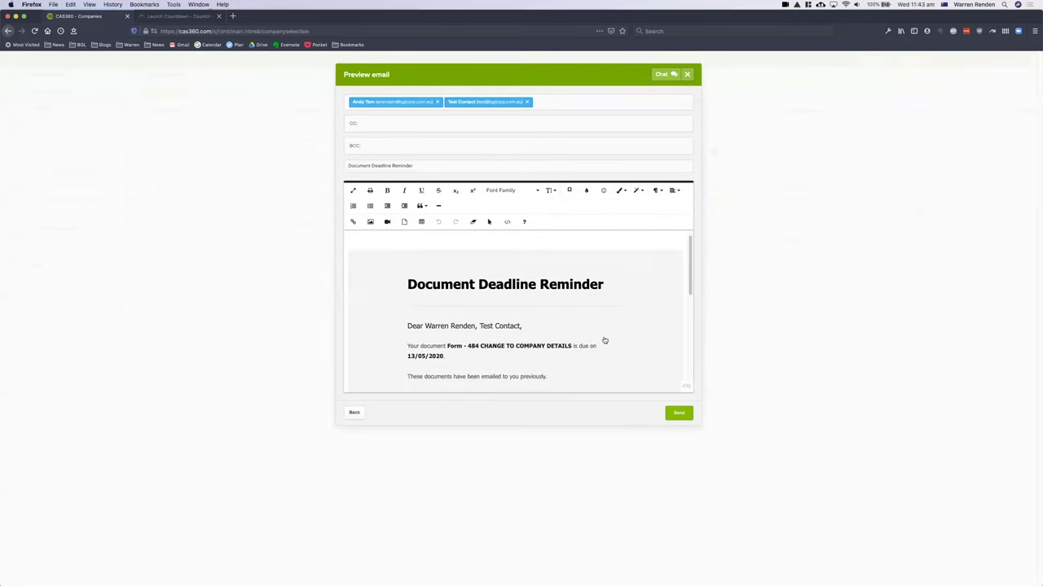
pyautogui.scroll(-3, 494, 334)
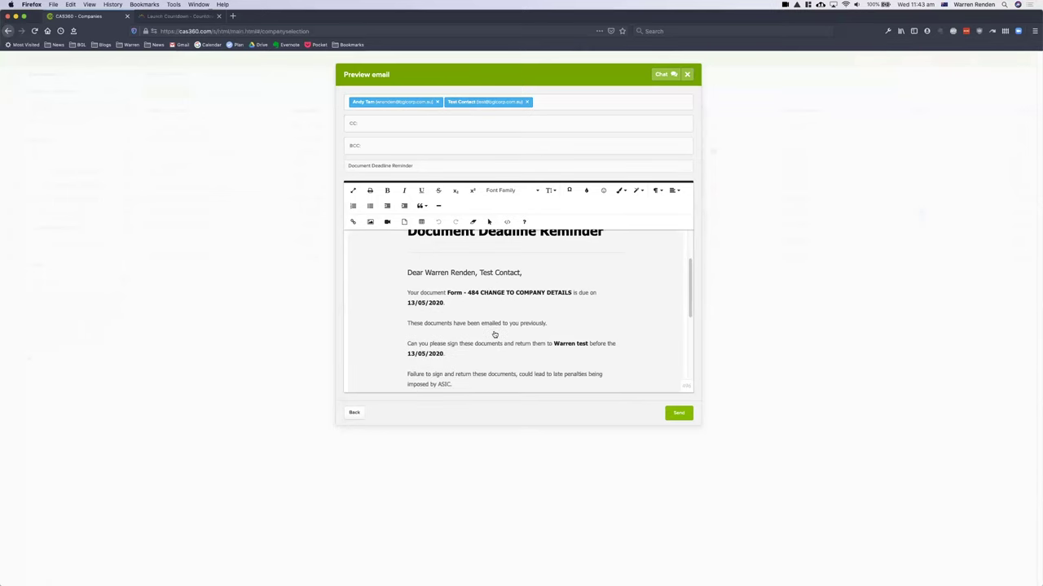
pyautogui.scroll(-1, 494, 334)
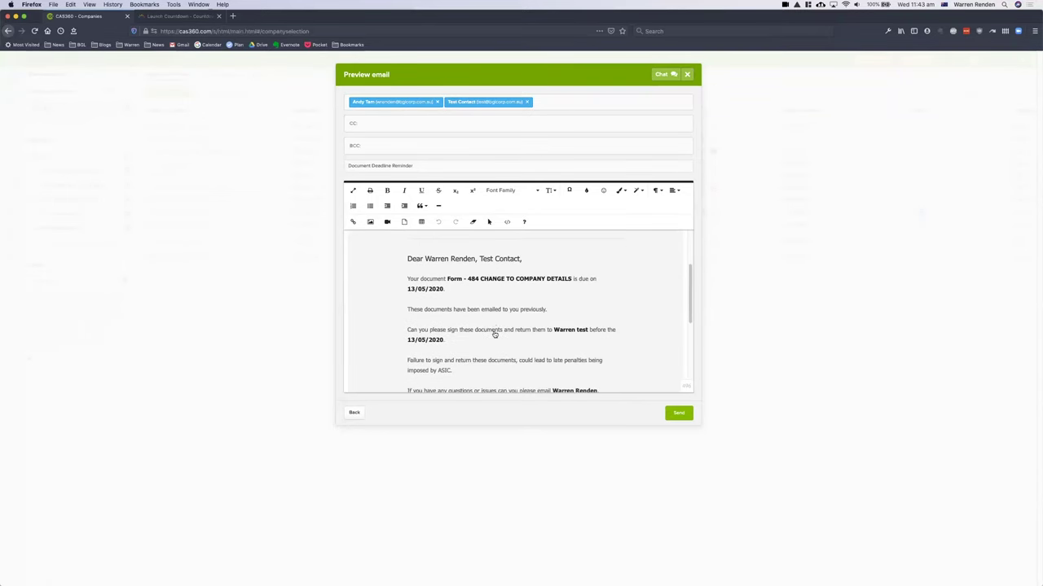
pyautogui.scroll(-1, 494, 334)
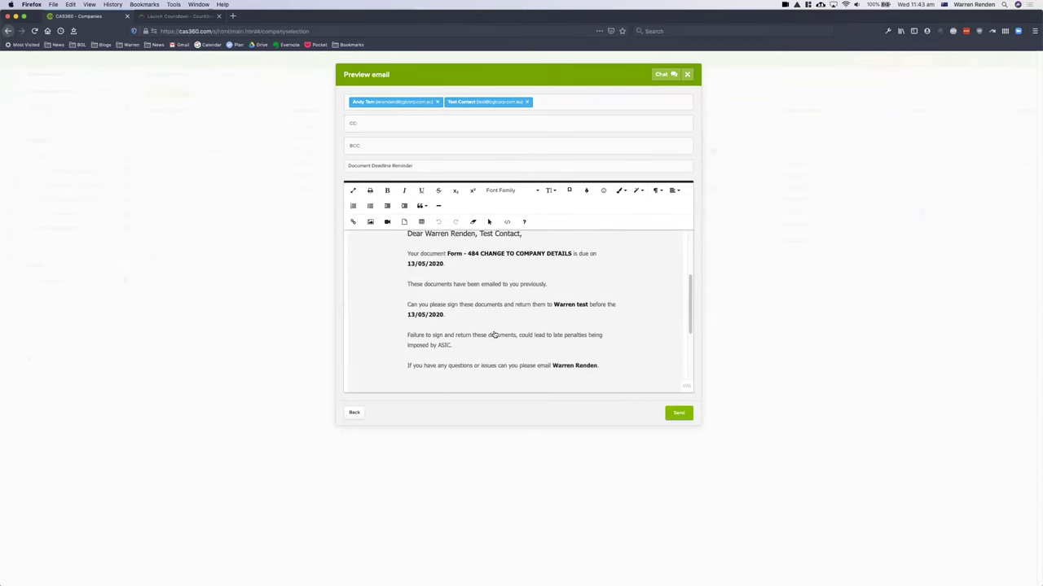
pyautogui.scroll(-5, 494, 334)
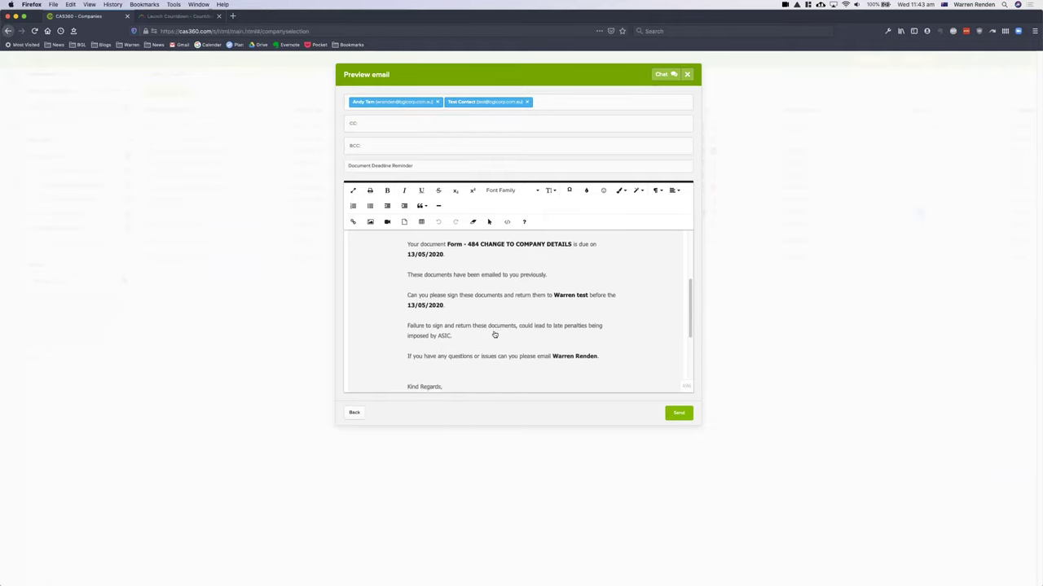
pyautogui.scroll(-1, 493, 334)
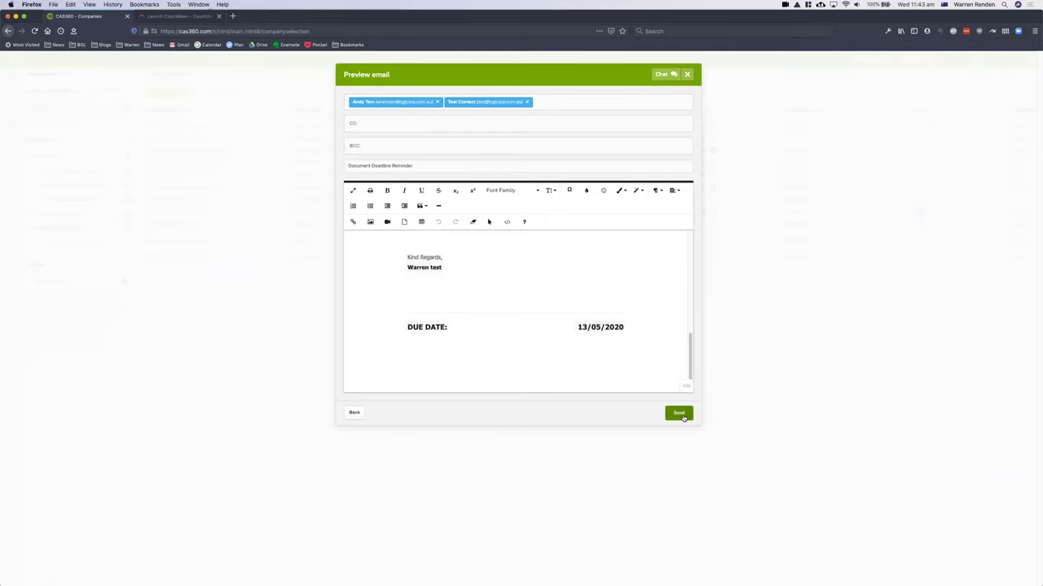
pyautogui.click(680, 414)
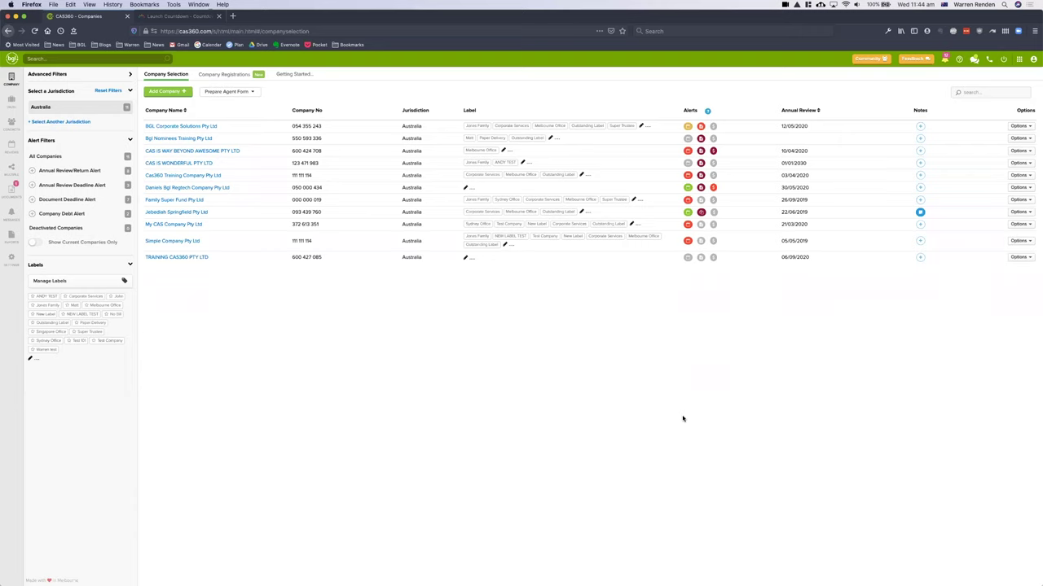
# - Send the Form 484 deadline reminder for BGL Corporate Solutions again, this time by SMS
pyautogui.moveTo(699, 128)
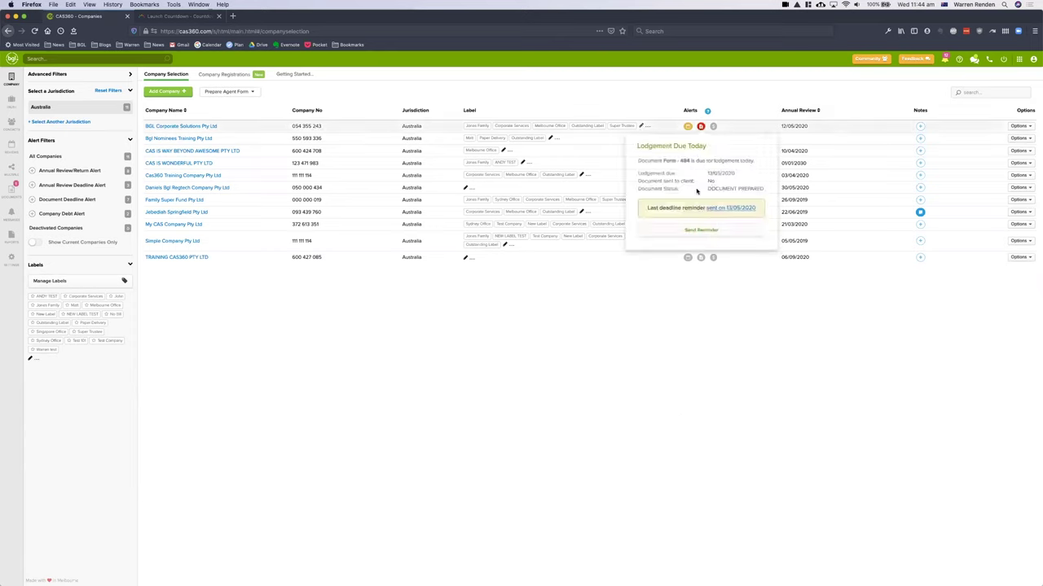
pyautogui.click(701, 232)
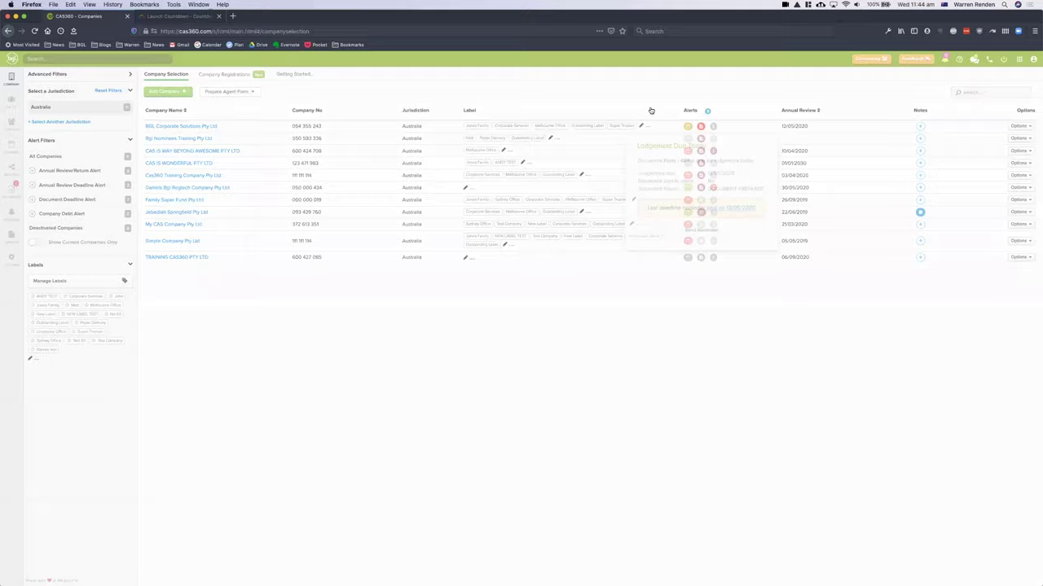
pyautogui.click(676, 113)
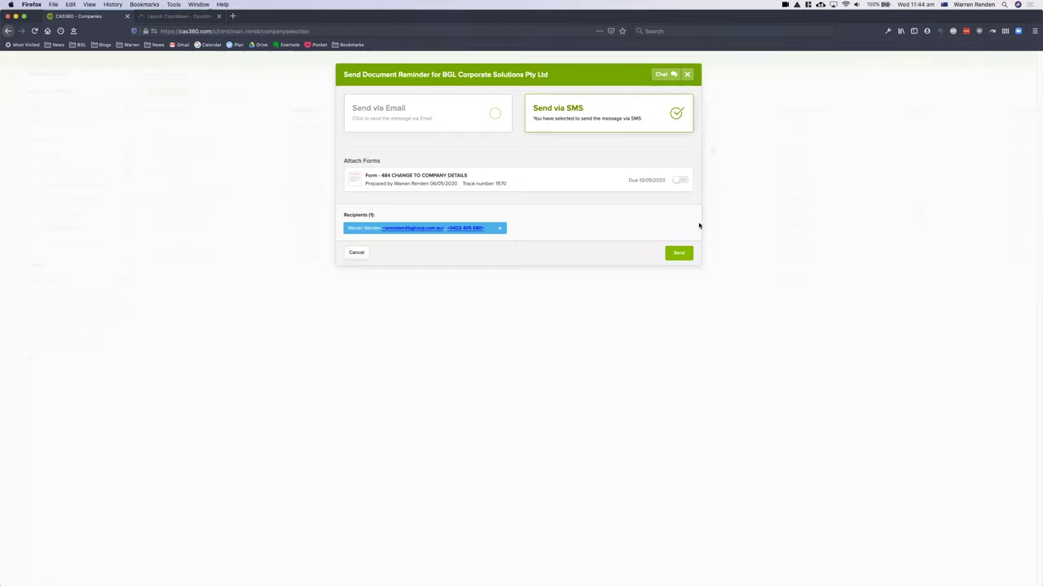
pyautogui.doubleClick(682, 180)
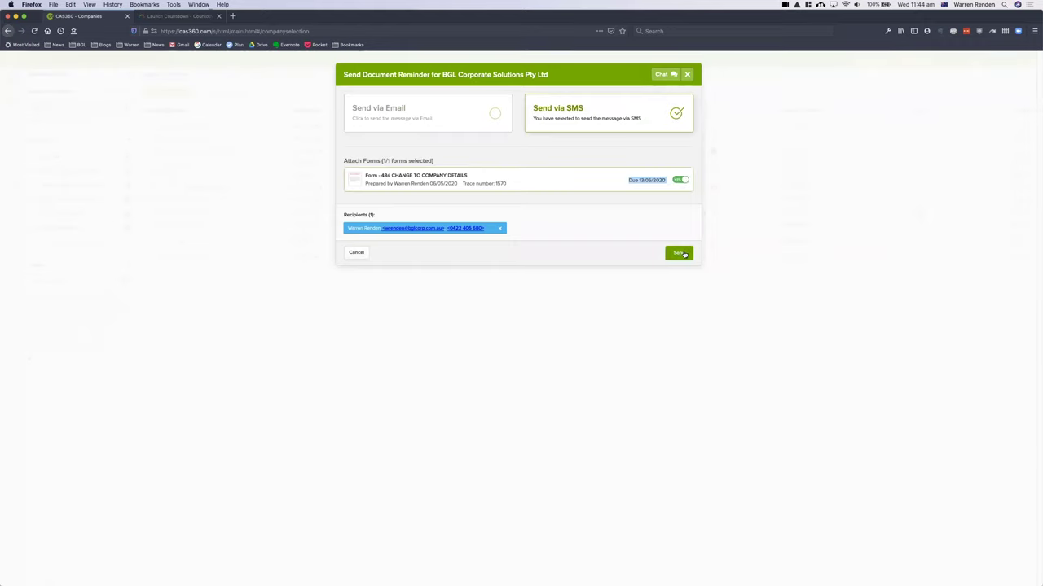
pyautogui.click(680, 253)
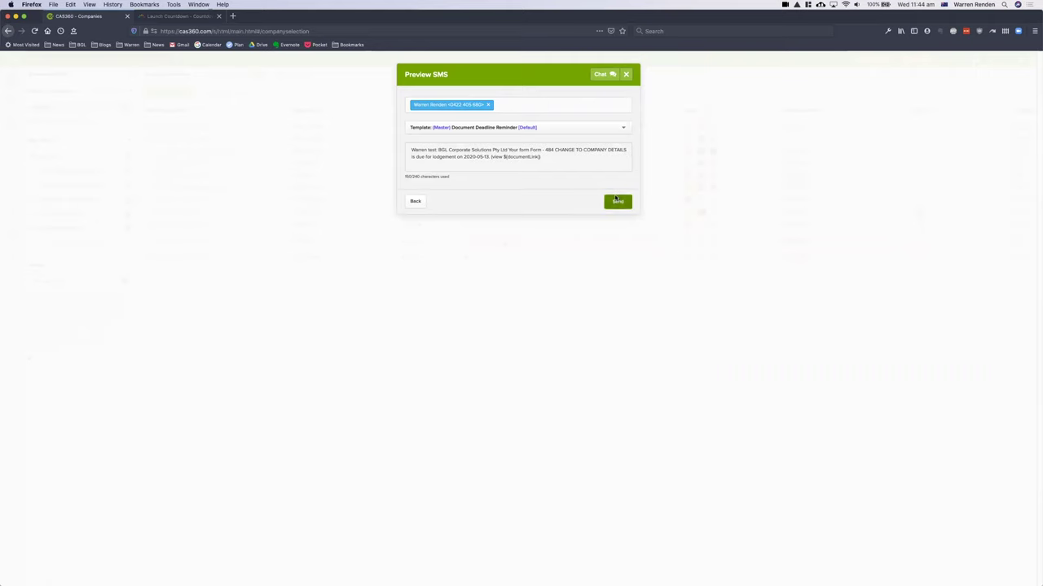
pyautogui.click(617, 200)
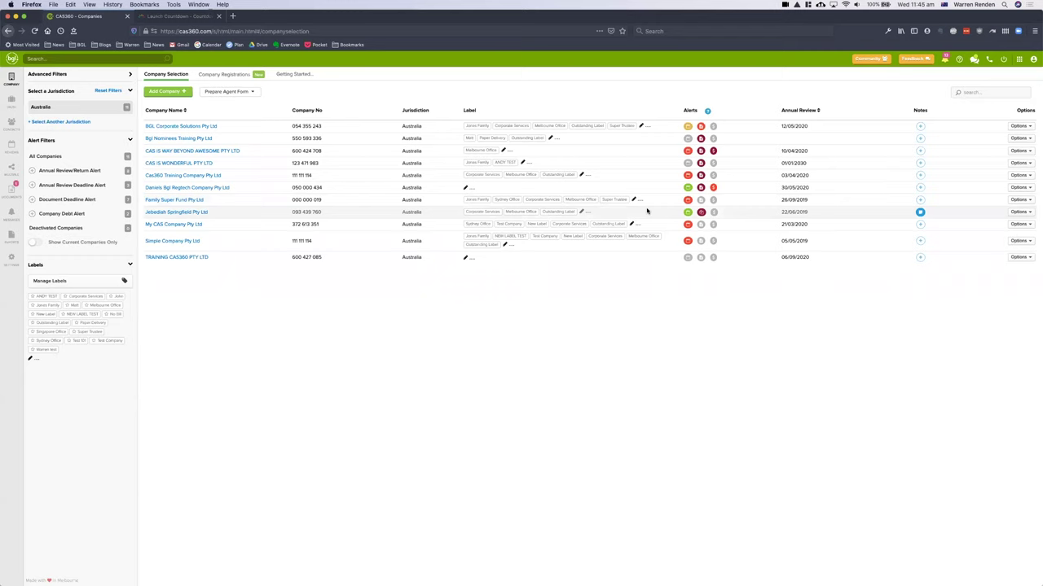
# - Open the SMS reply notification to view BGL's Form 484 document (trace 1570)
pyautogui.click(944, 61)
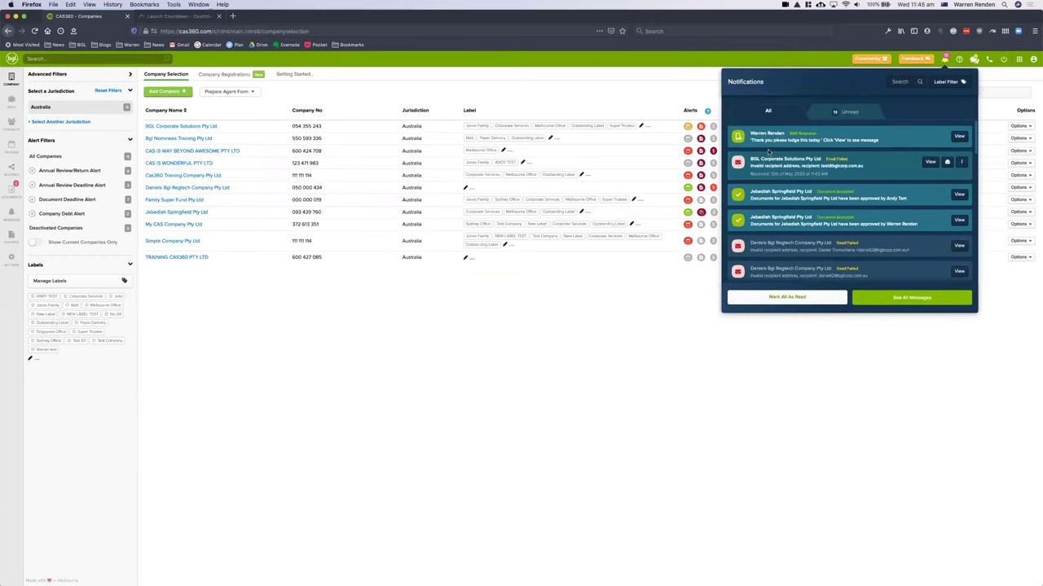
pyautogui.moveTo(762, 144)
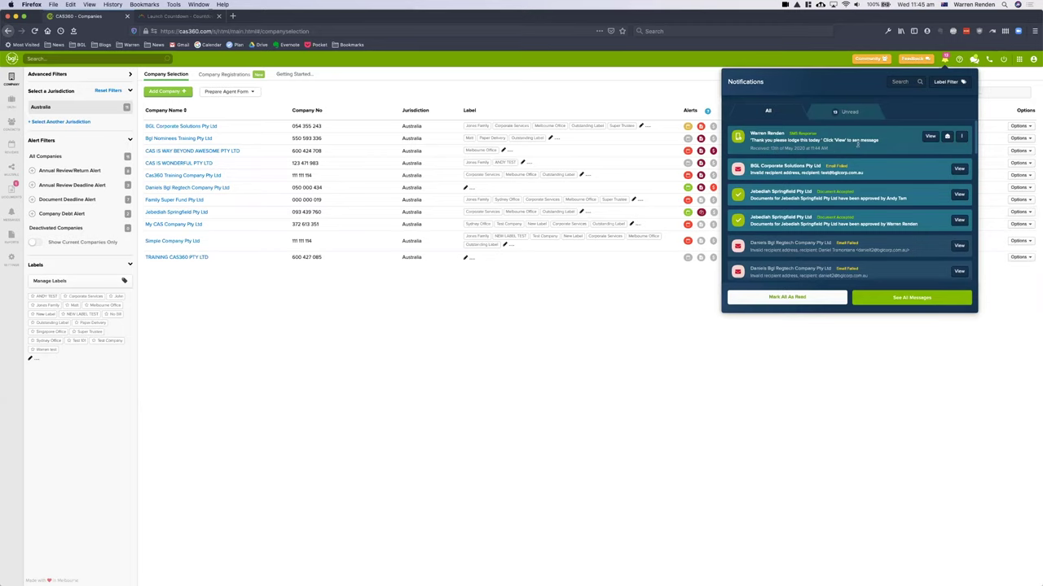
pyautogui.click(930, 136)
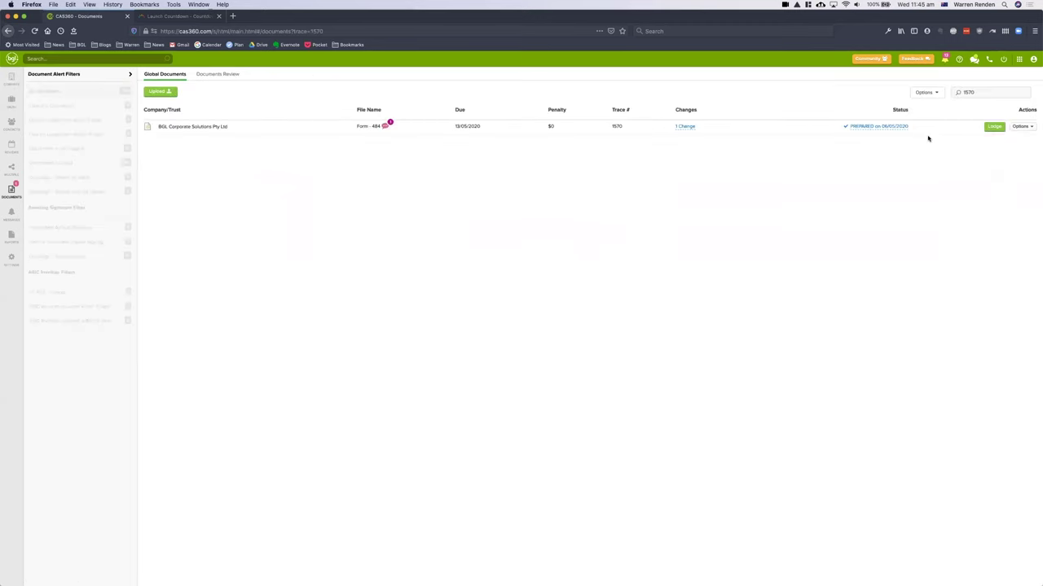
# - Reply 'No problems will do' in the Form 484 SMS thread
pyautogui.click(386, 127)
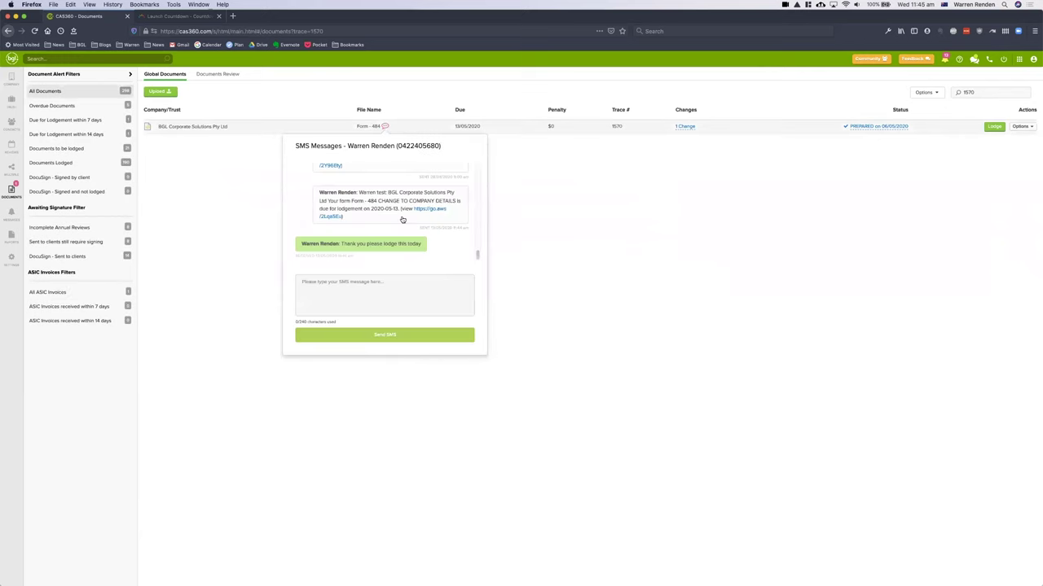
pyautogui.click(387, 286)
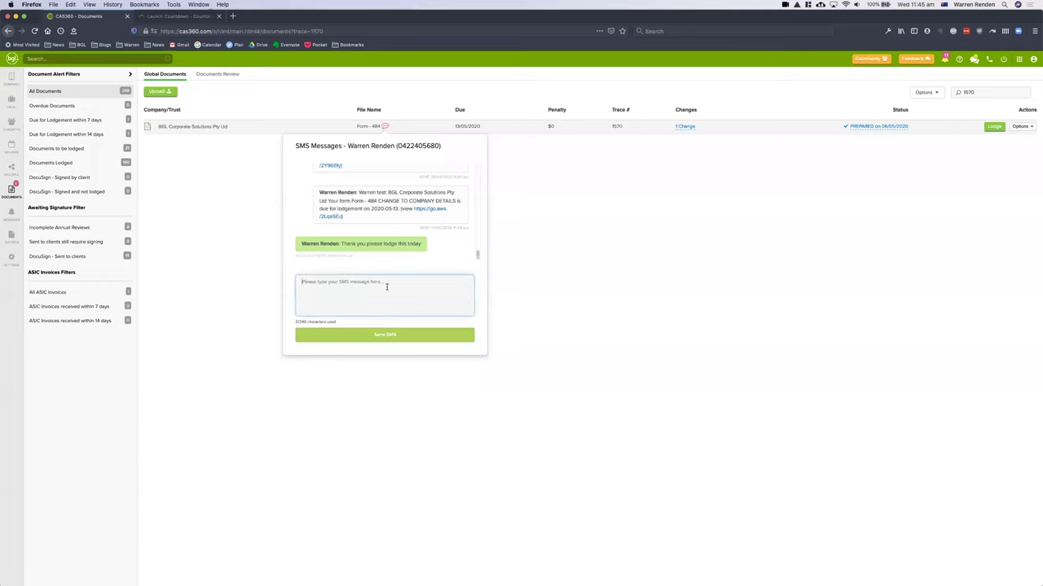
pyautogui.write('No problems will do')
pyautogui.click(418, 337)
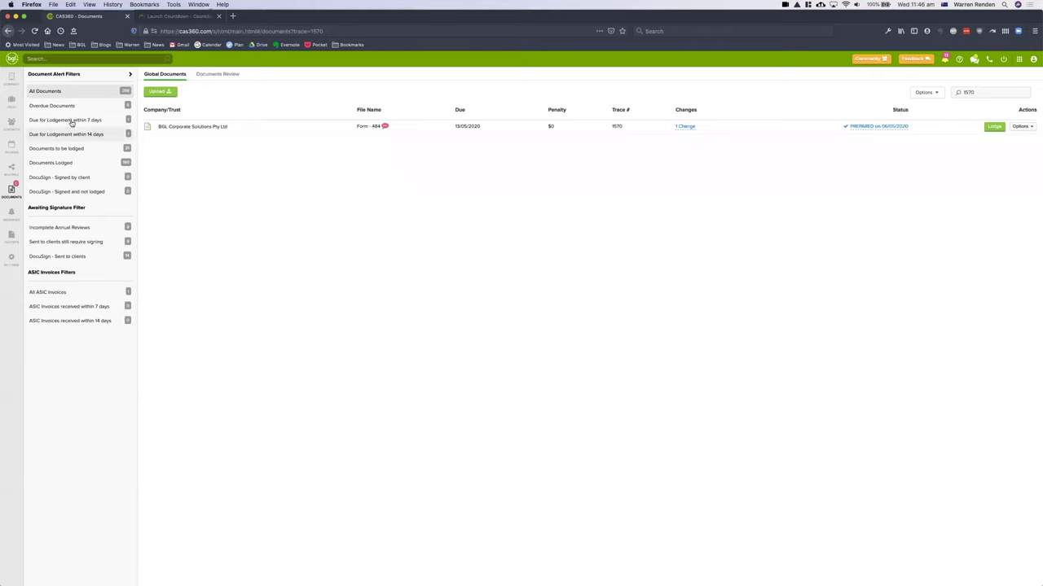
# - Return to the company list and open a new Form 484 reminder email preview for BGL
pyautogui.click(7, 82)
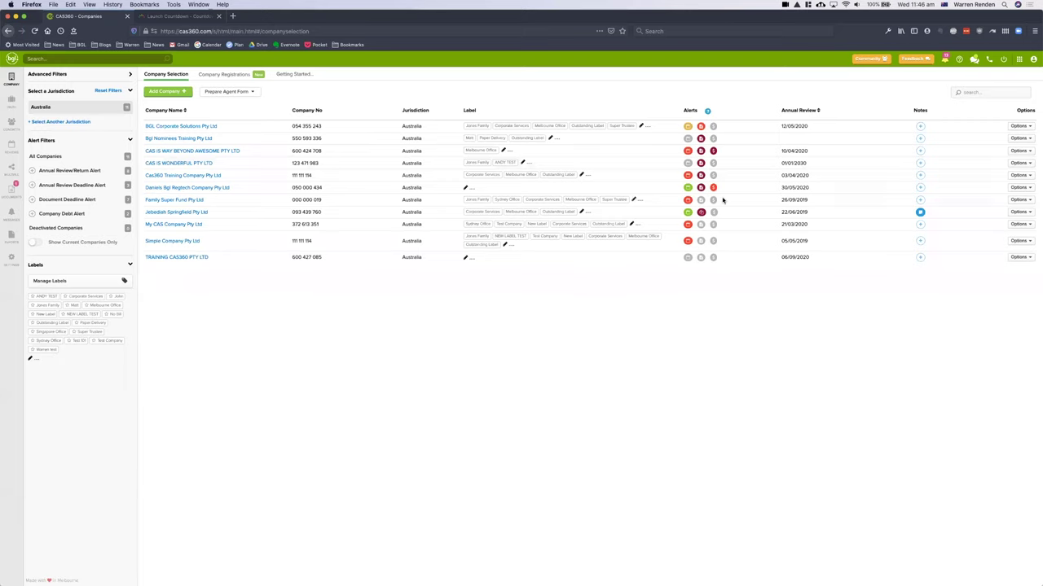
pyautogui.moveTo(701, 126)
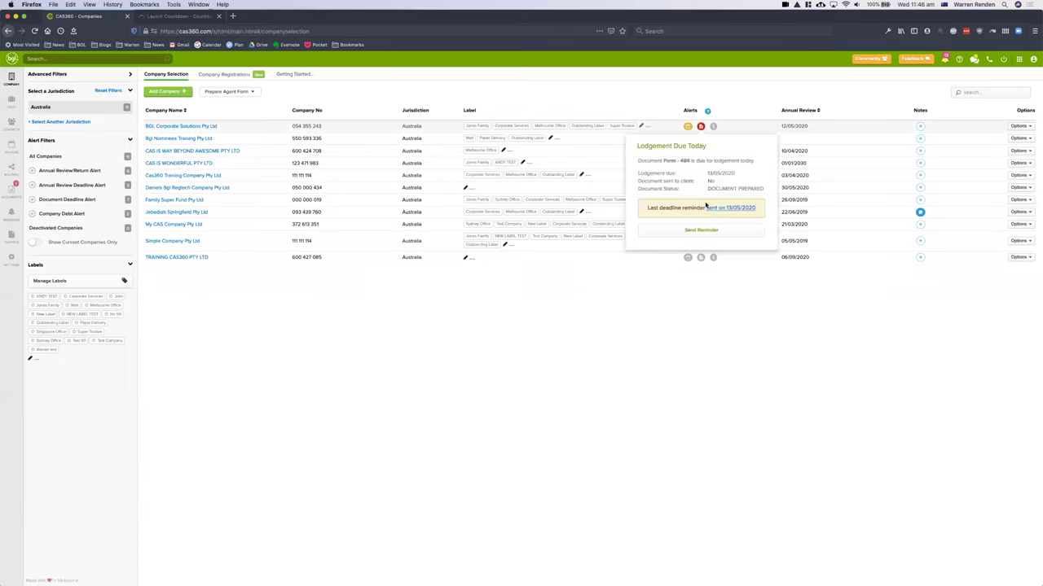
pyautogui.click(701, 230)
pyautogui.click(677, 282)
pyautogui.moveTo(691, 345); pyautogui.dragTo(682, 259)
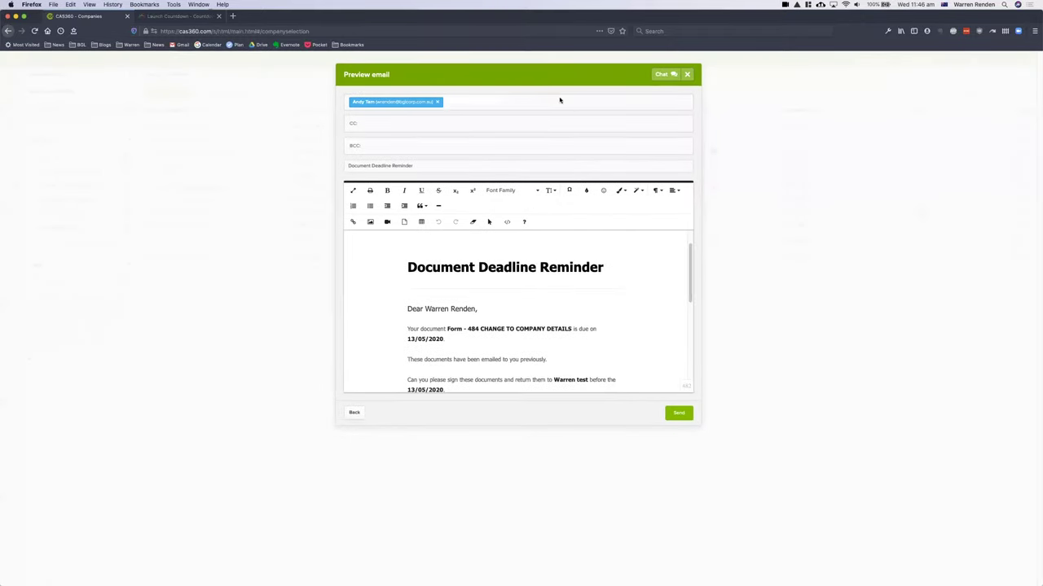
# - Add the line 'Make one off changes' after the 13/05/2020 due-date sentence
pyautogui.click(507, 343)
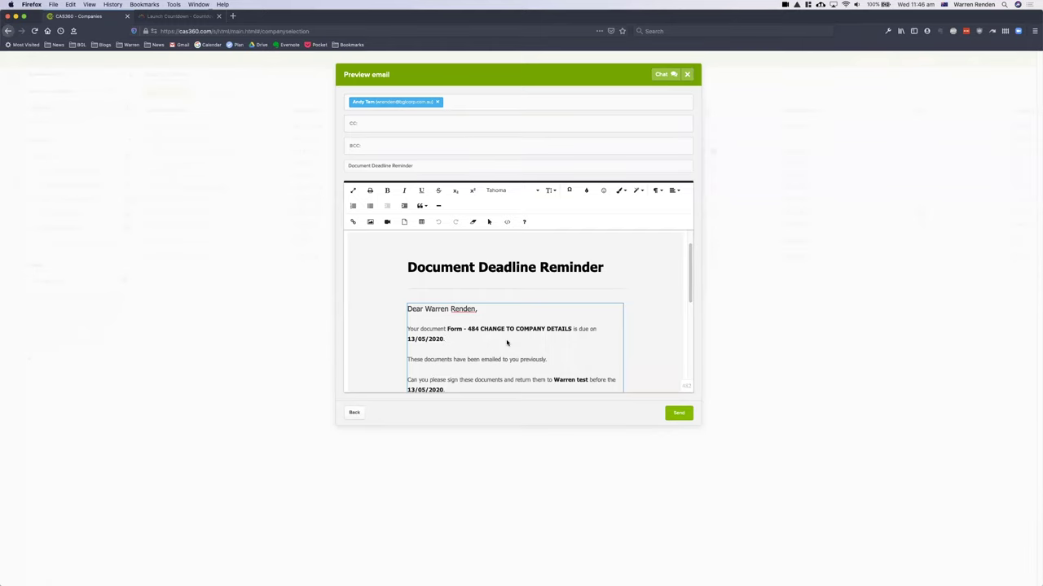
pyautogui.press('Return')
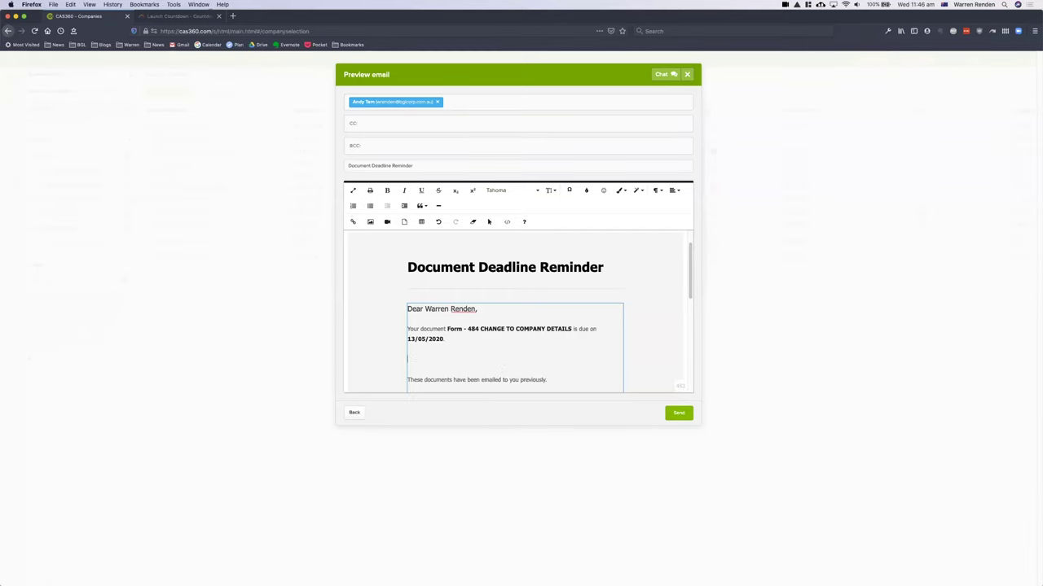
pyautogui.write('Make one off changes')
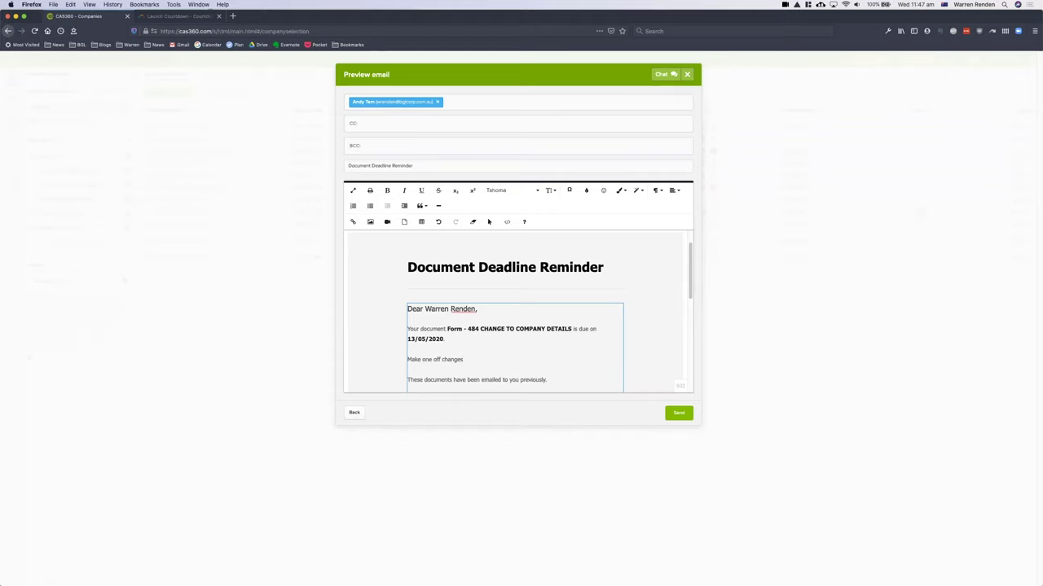
# - Switch the reminder to SMS with Form 484 attached and review the SMS preview
pyautogui.click(355, 413)
pyautogui.click(567, 117)
pyautogui.click(678, 179)
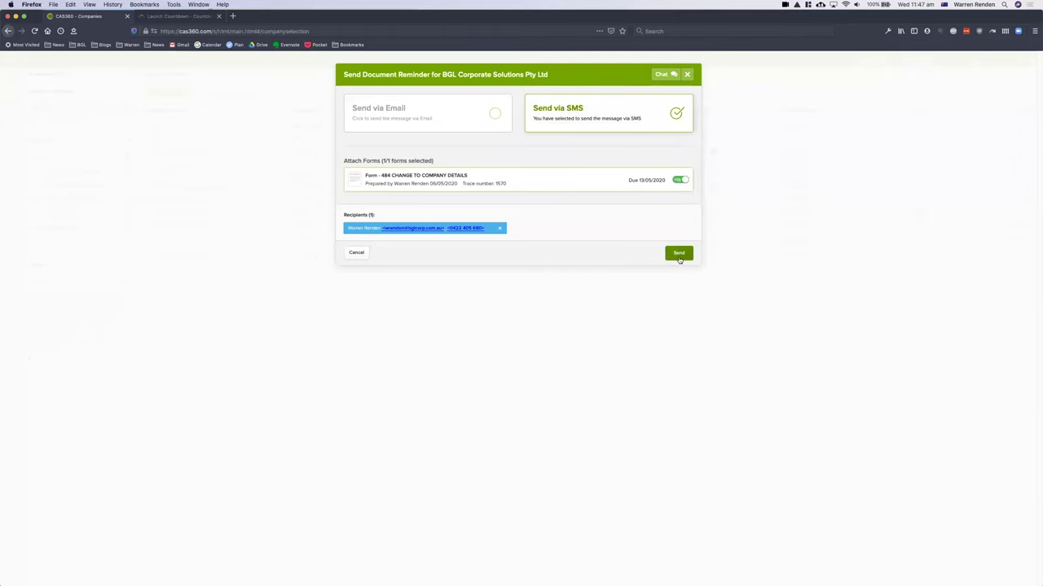
pyautogui.click(679, 254)
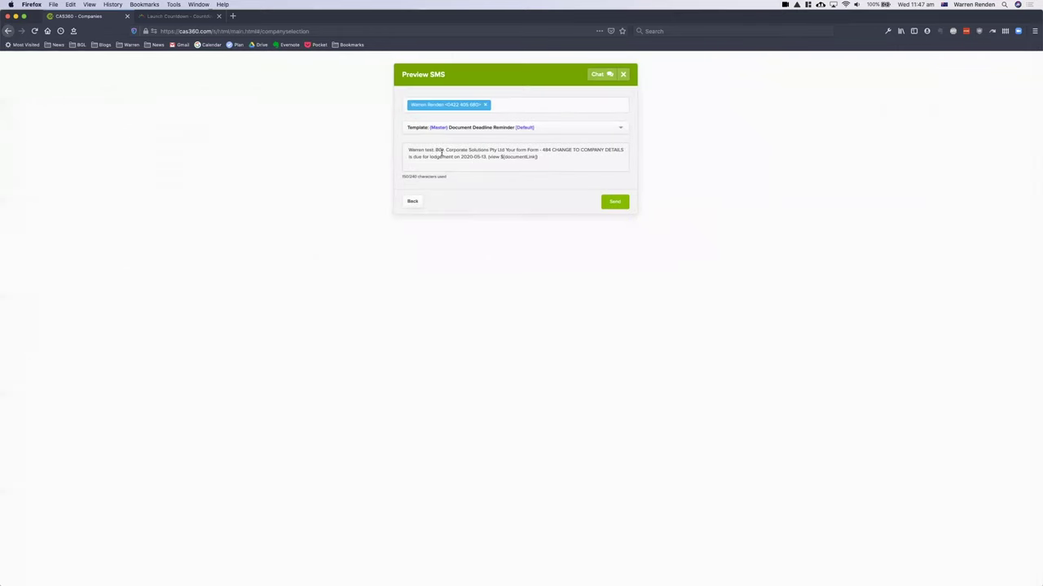
pyautogui.moveTo(437, 150); pyautogui.dragTo(408, 150)
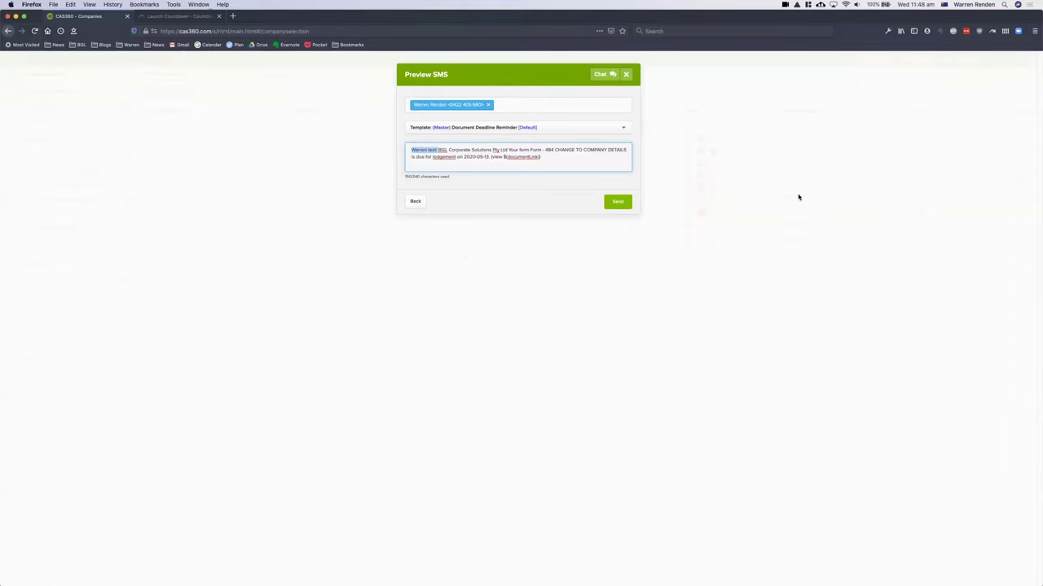
# - Cancel the reminder unsent and advance the presentation to the Company Contacts slide
pyautogui.click(415, 203)
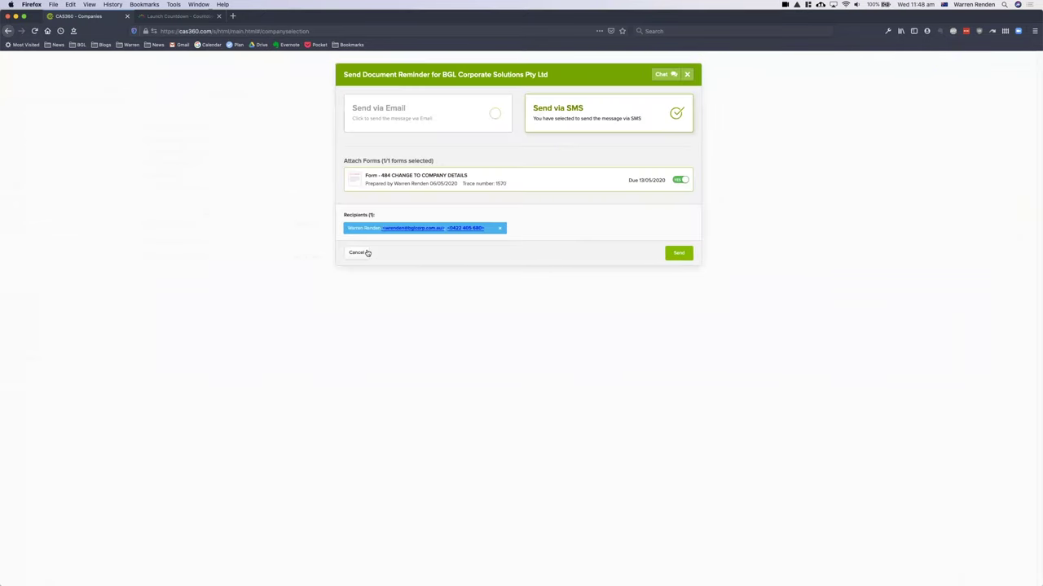
pyautogui.click(359, 253)
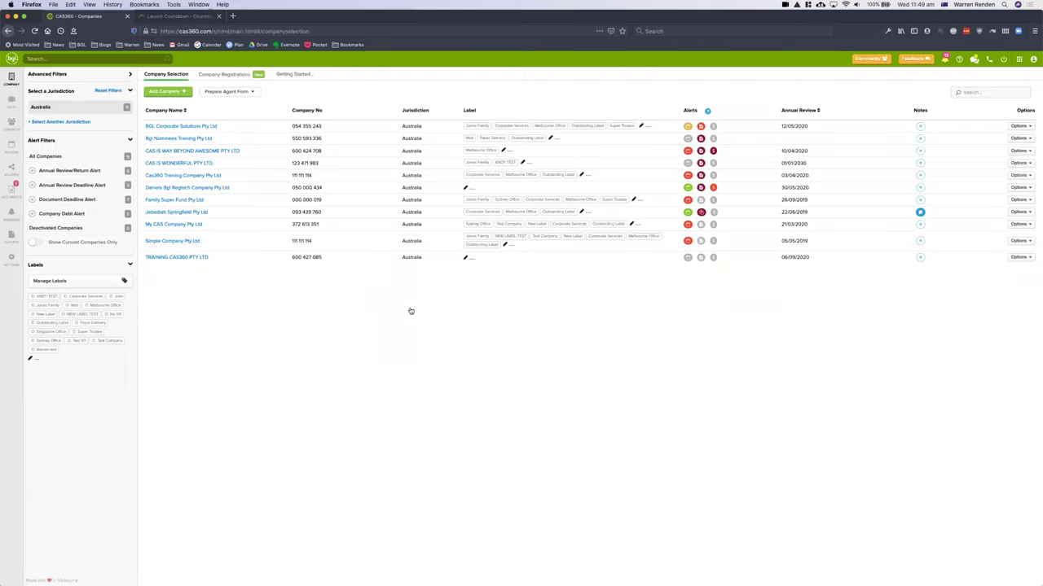
pyautogui.press('super+Tab')
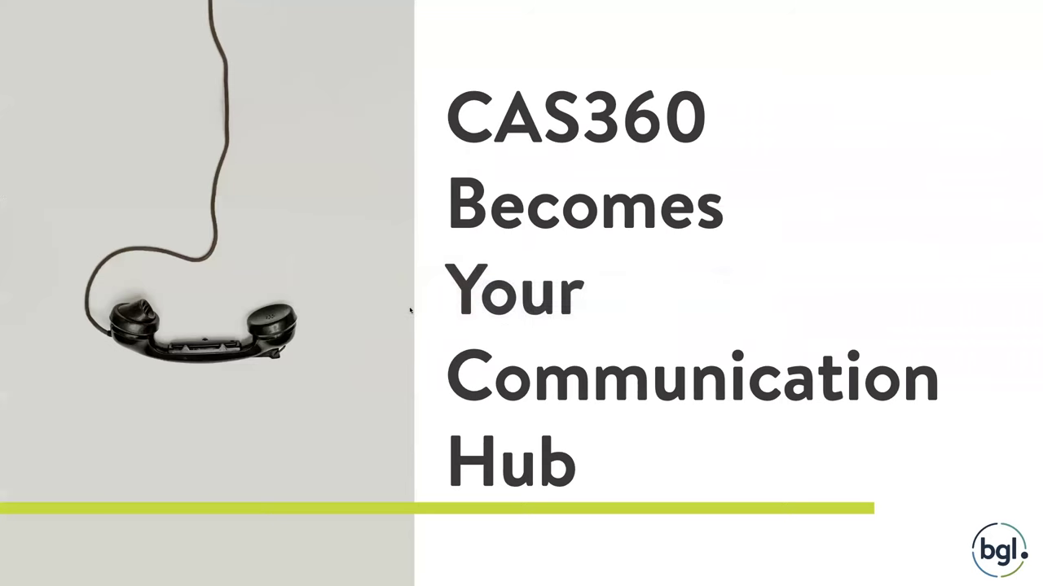
pyautogui.press('Right')
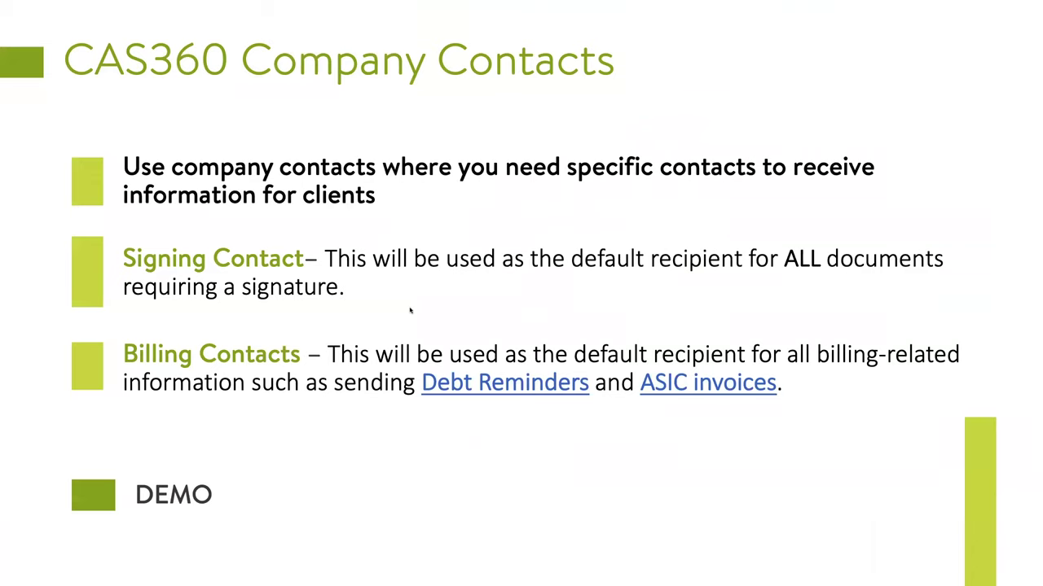
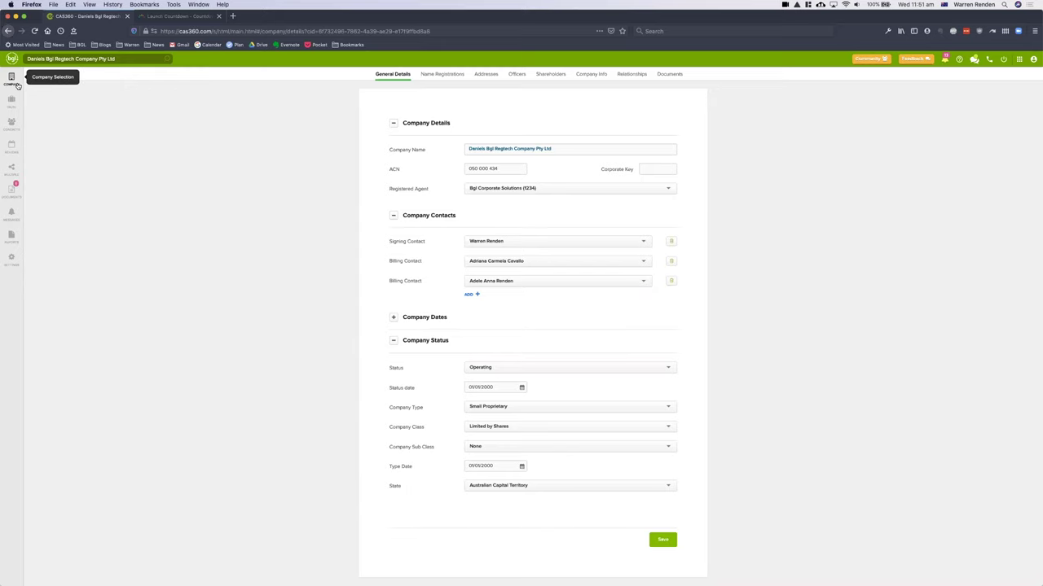
# - Preview the Daniels Bgl Regtech debt reminder, confirm it has two recipients, and cancel it
pyautogui.click(13, 82)
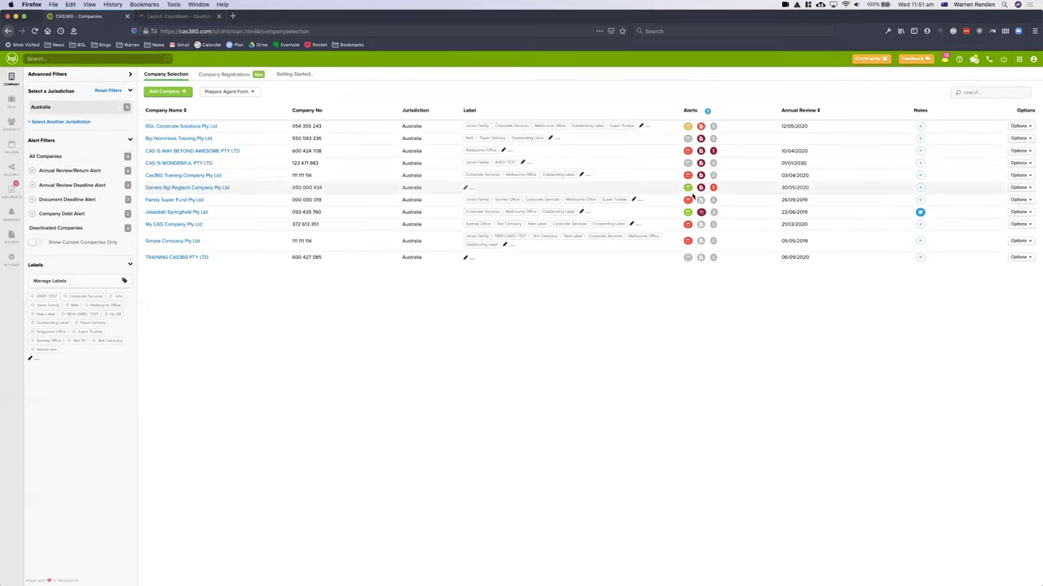
pyautogui.moveTo(714, 189)
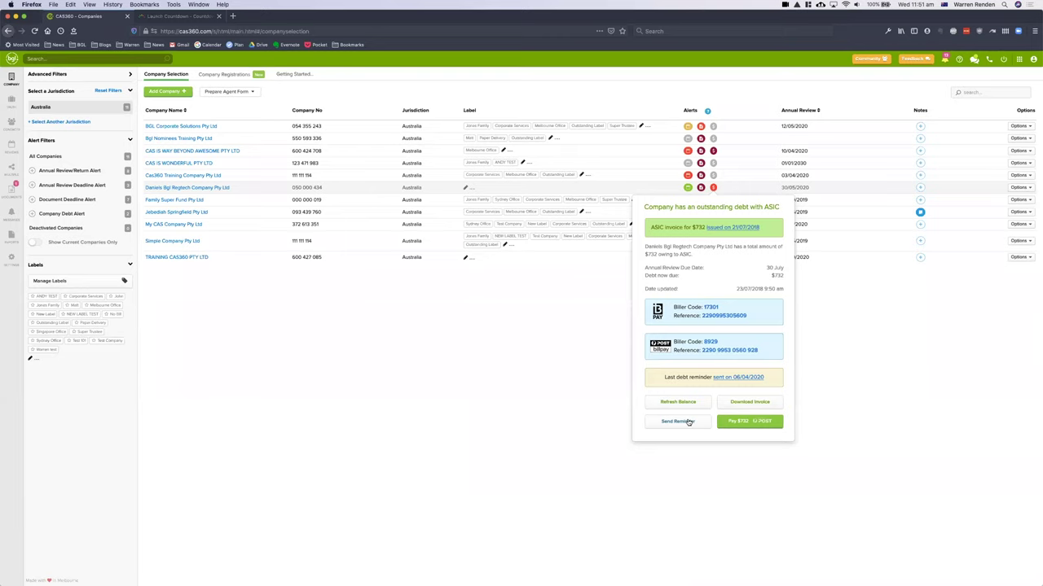
pyautogui.click(687, 422)
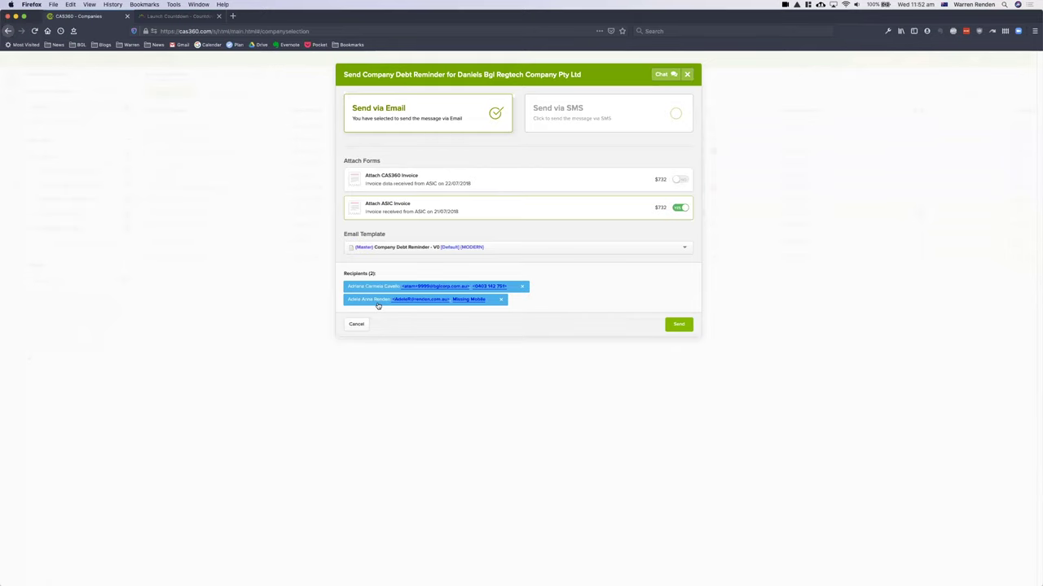
pyautogui.click(355, 325)
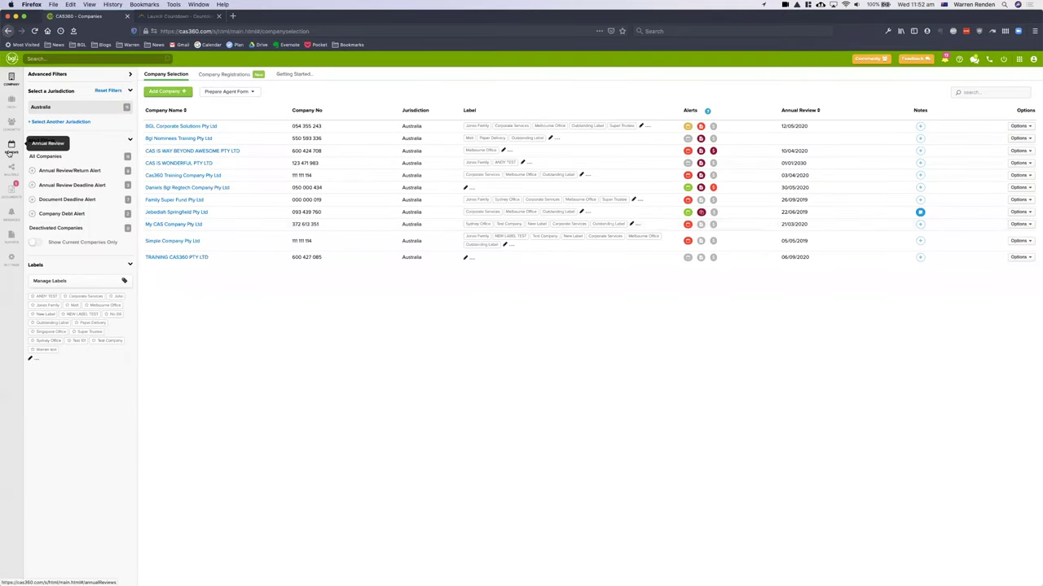
# - Prepare Daniels Bgl Regtech's annual review documents with a different signing provider, then cancel unsent
pyautogui.click(10, 151)
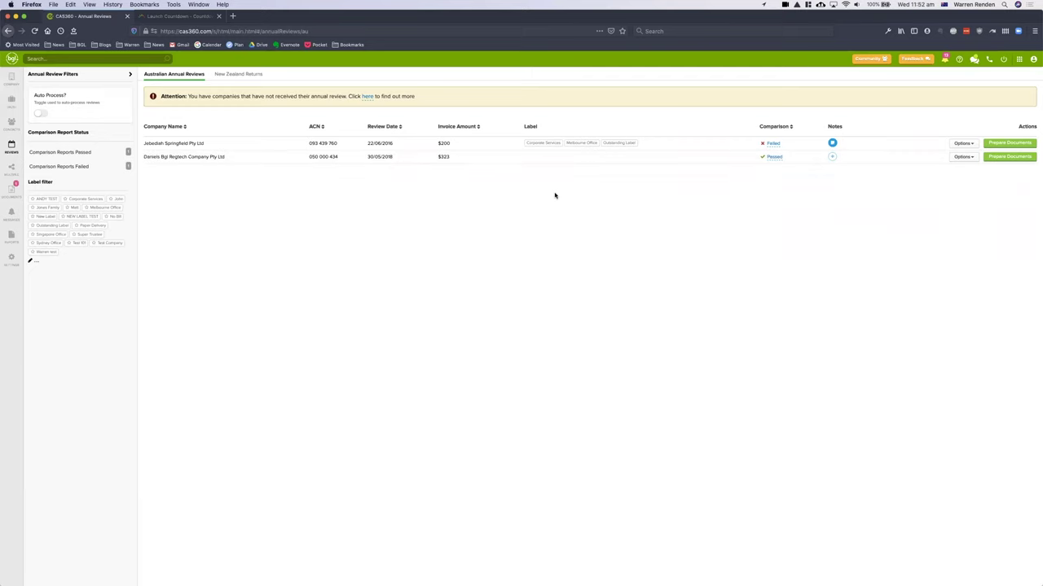
pyautogui.click(1018, 157)
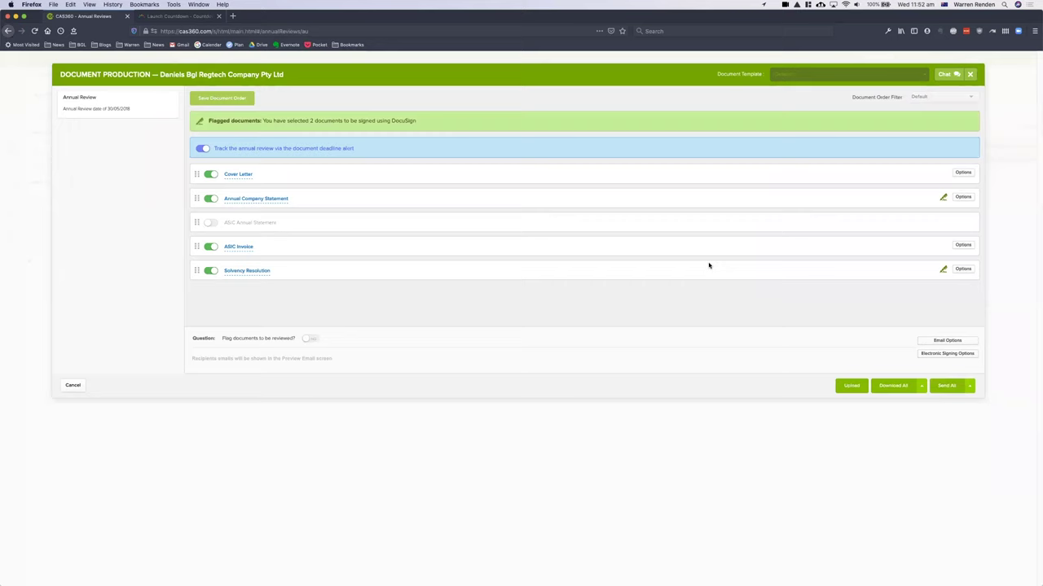
pyautogui.click(958, 356)
pyautogui.click(929, 133)
pyautogui.click(894, 146)
pyautogui.click(961, 360)
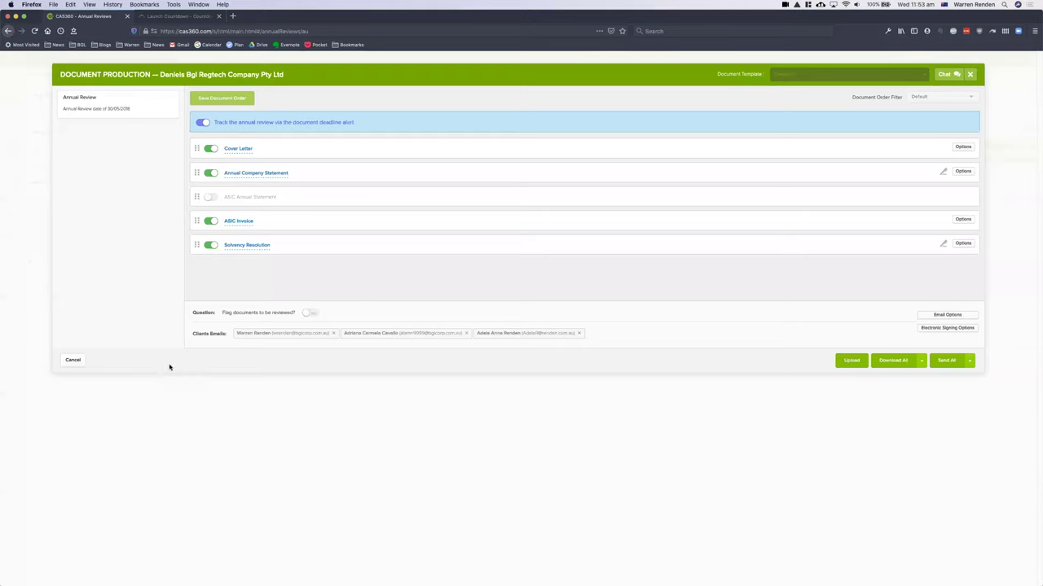
pyautogui.click(68, 360)
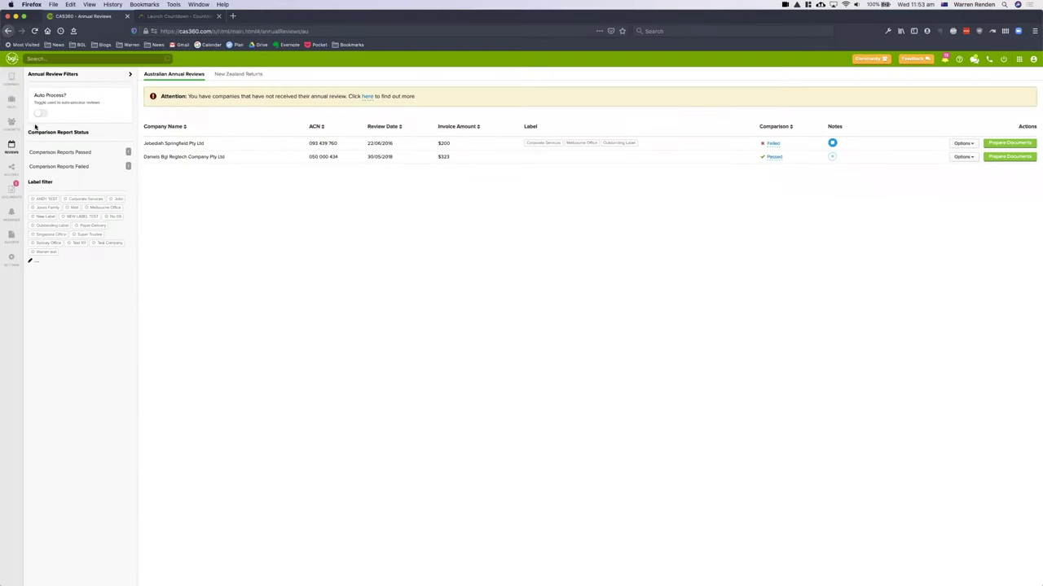
# - Open Daniels Bgl Regtech Company Pty Ltd and add a new Billing Contact row
pyautogui.click(13, 81)
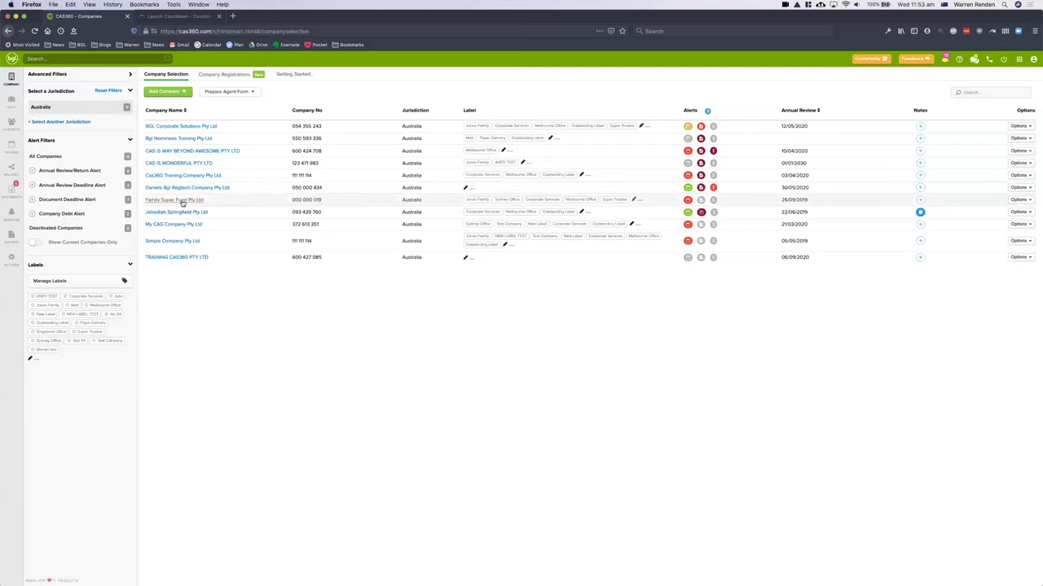
pyautogui.click(182, 188)
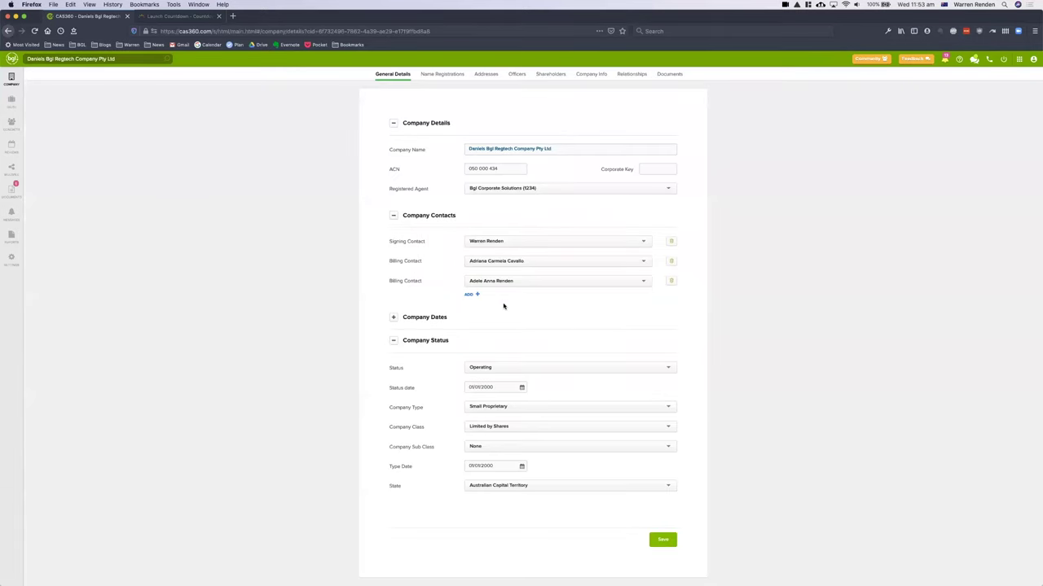
pyautogui.click(470, 296)
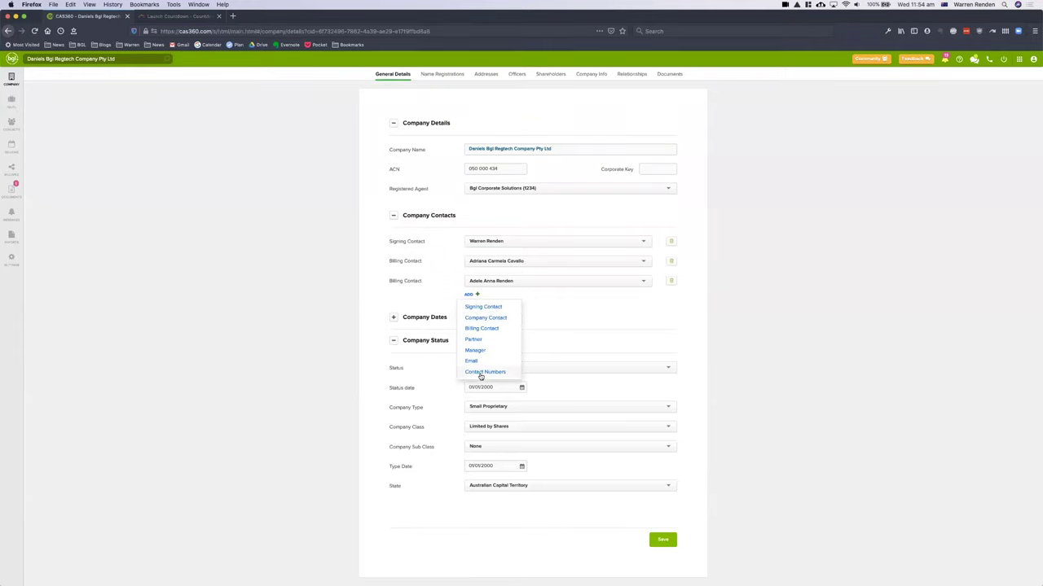
pyautogui.click(486, 330)
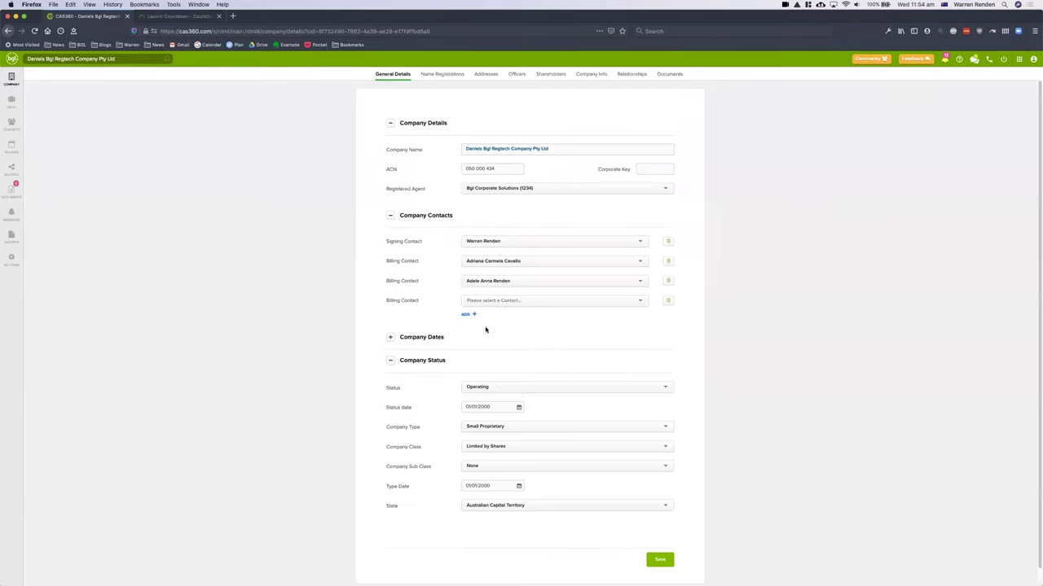
# - Search for and pick the contact in the new billing row, save, and return to companies
pyautogui.click(493, 302)
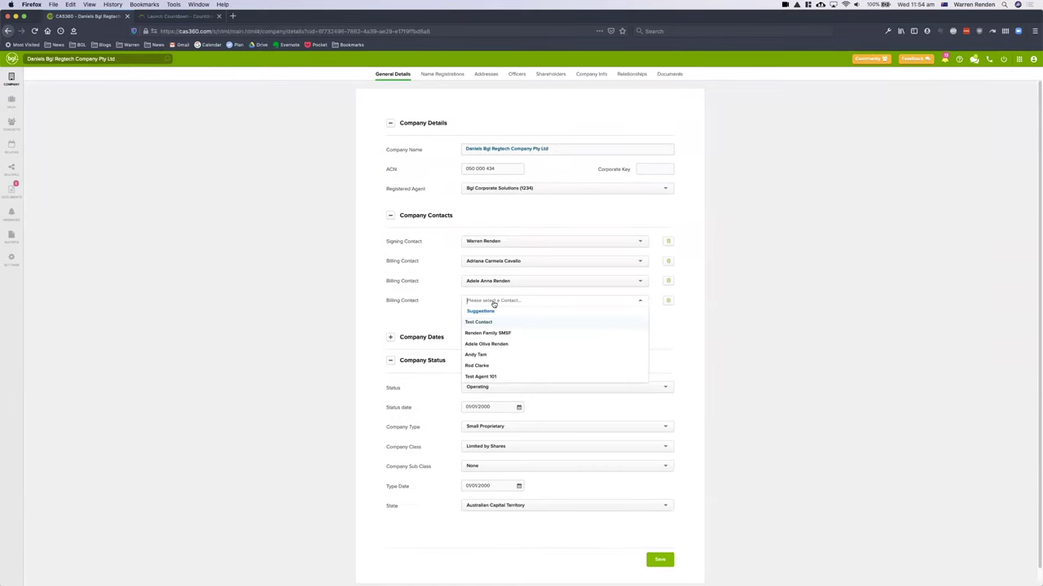
pyautogui.write('Jess')
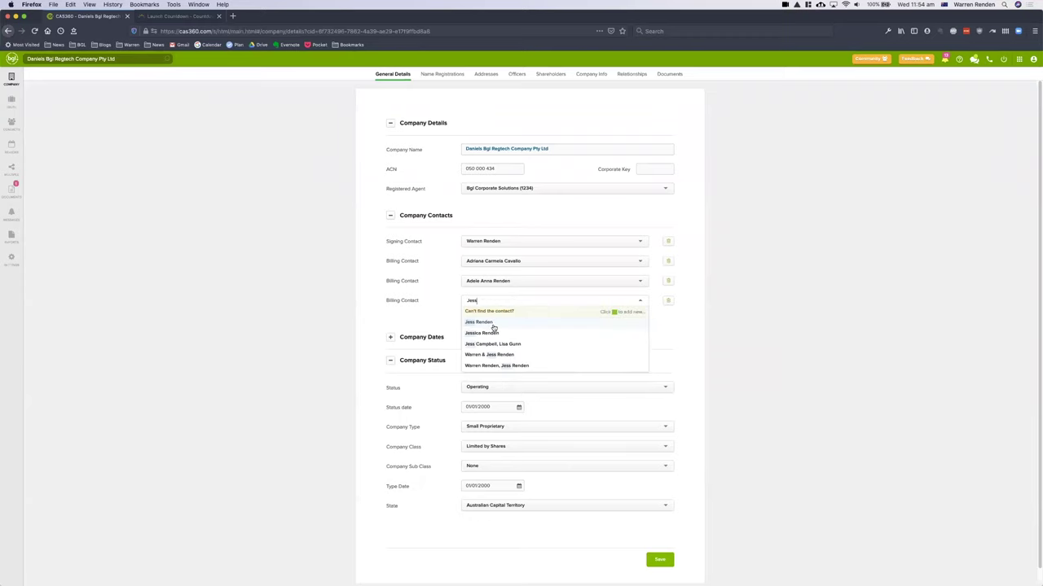
pyautogui.click(493, 324)
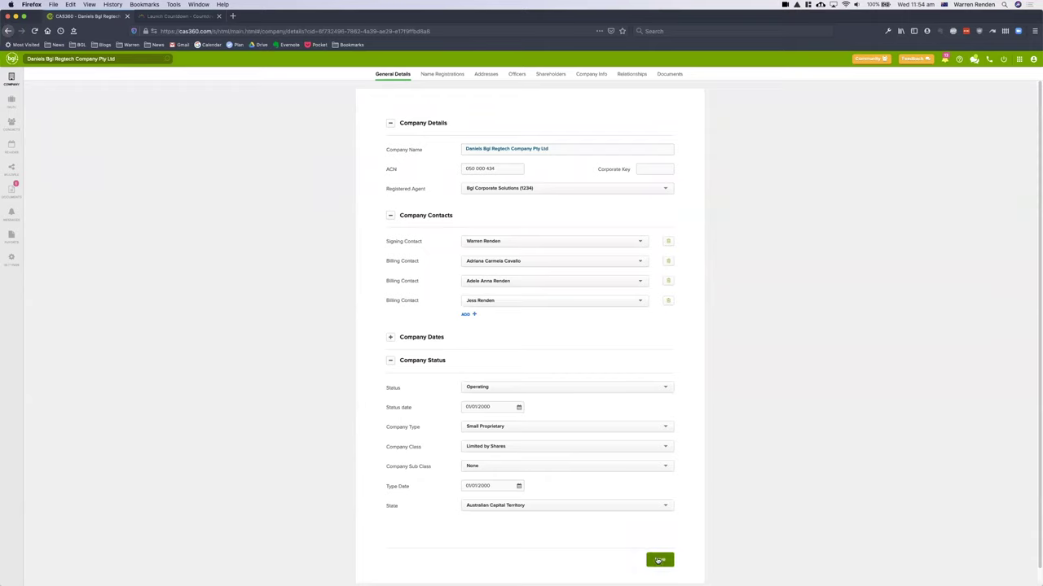
pyautogui.click(658, 561)
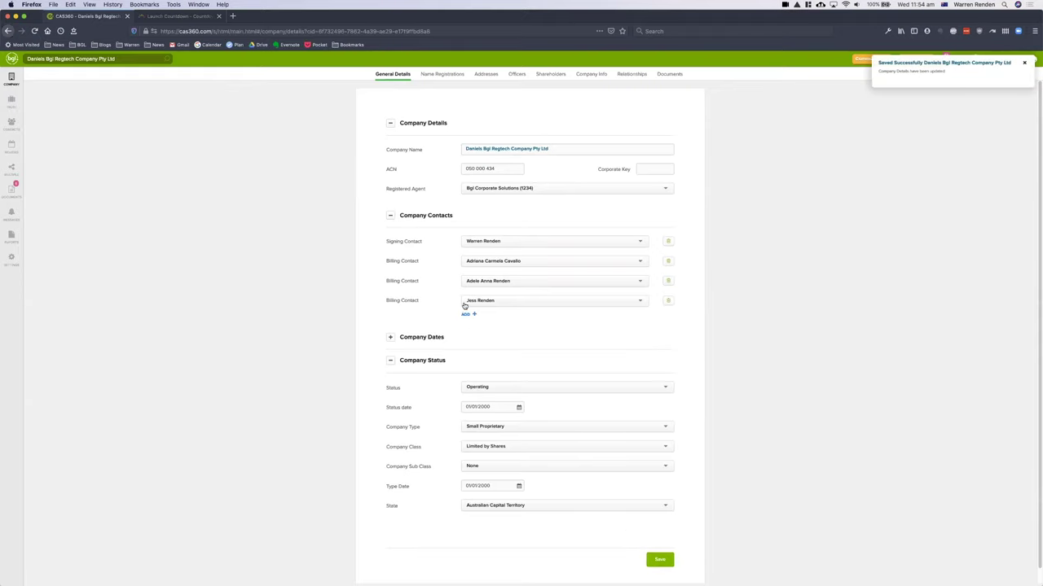
pyautogui.click(11, 81)
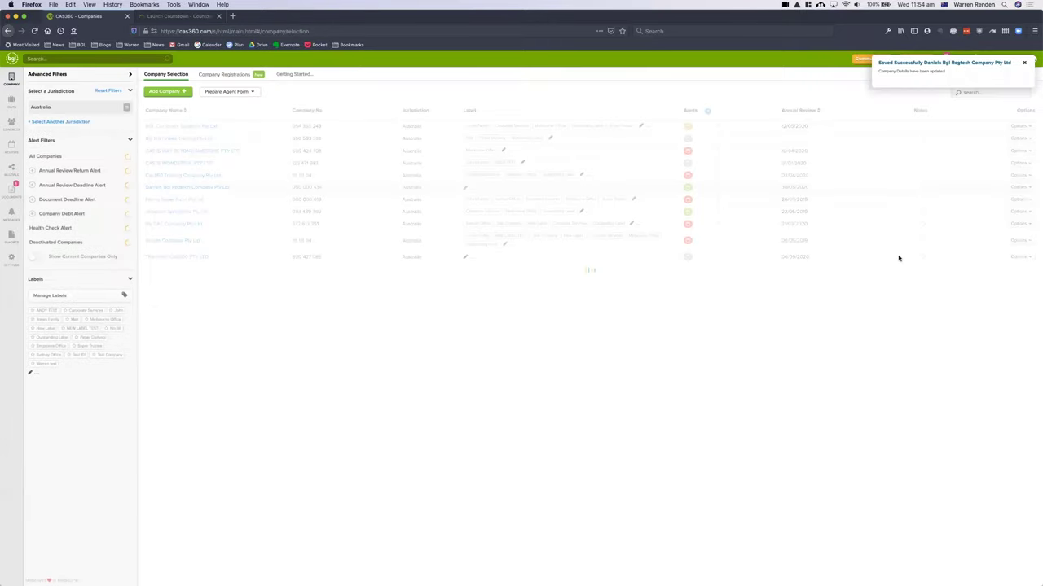
pyautogui.click(713, 188)
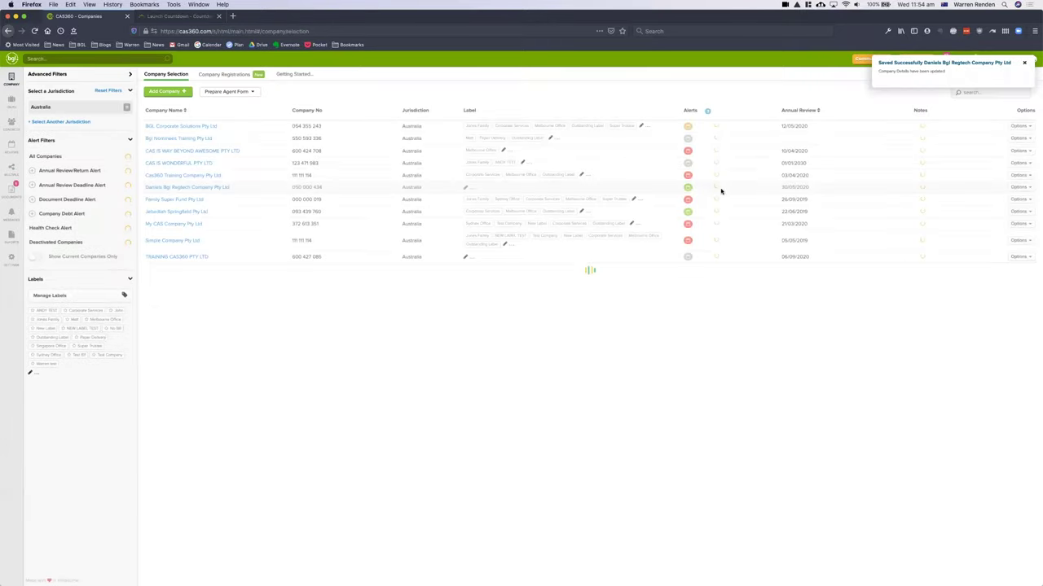
pyautogui.click(679, 422)
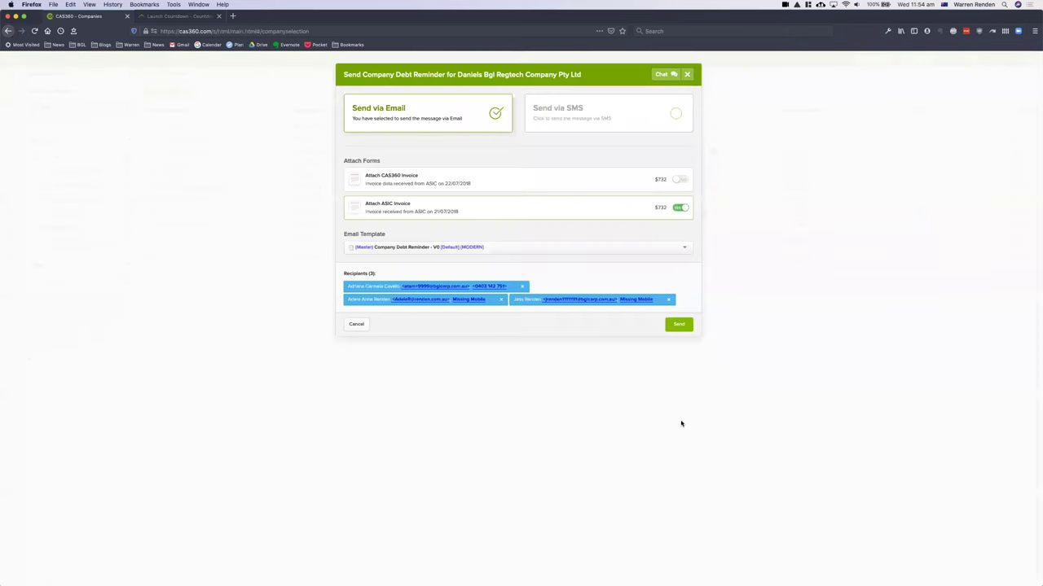
pyautogui.click(355, 324)
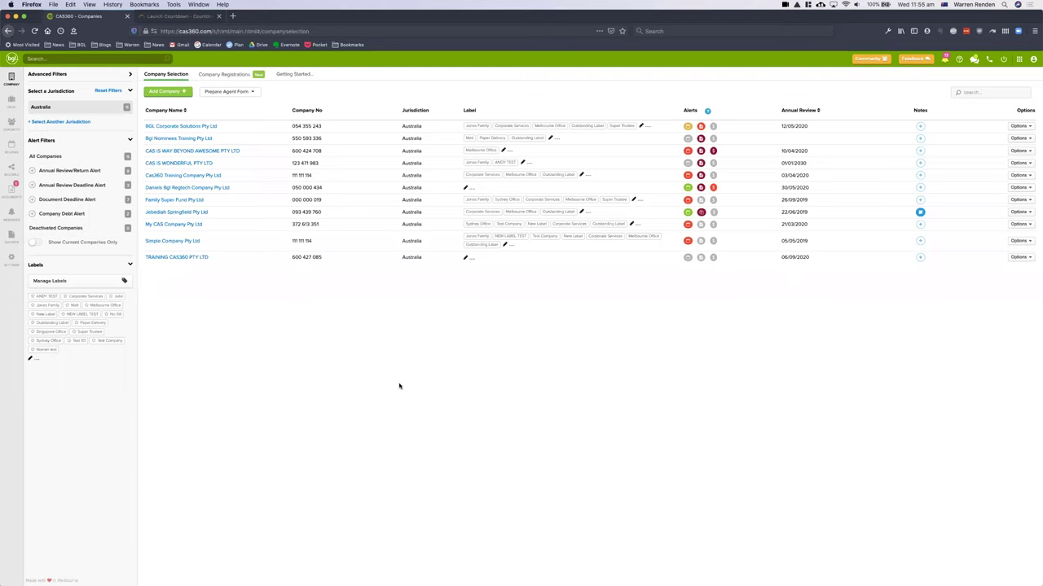
# - Switch to PowerPoint and advance to the next slide
pyautogui.press('super+Tab')
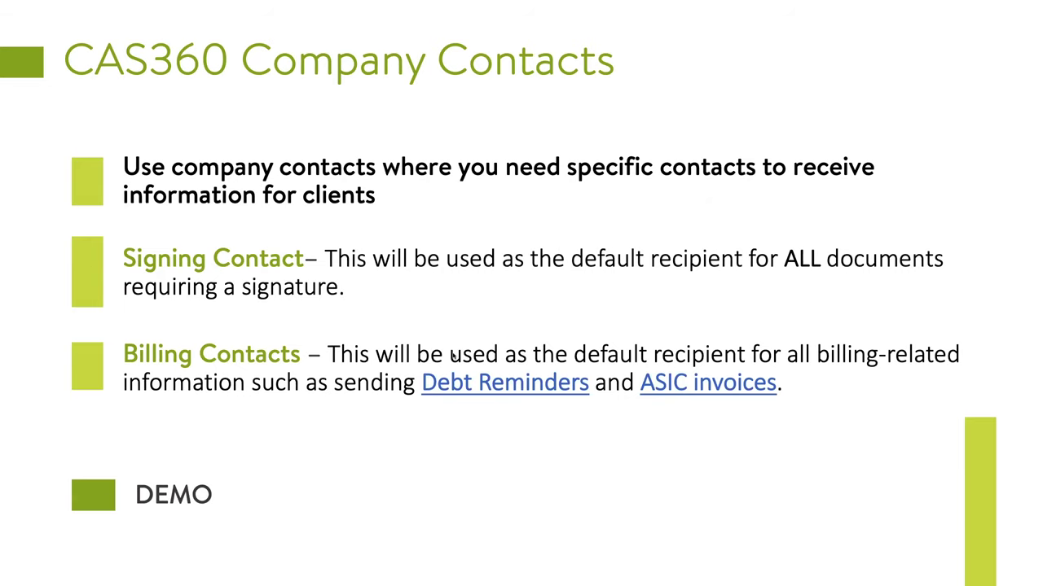
pyautogui.press('Right')
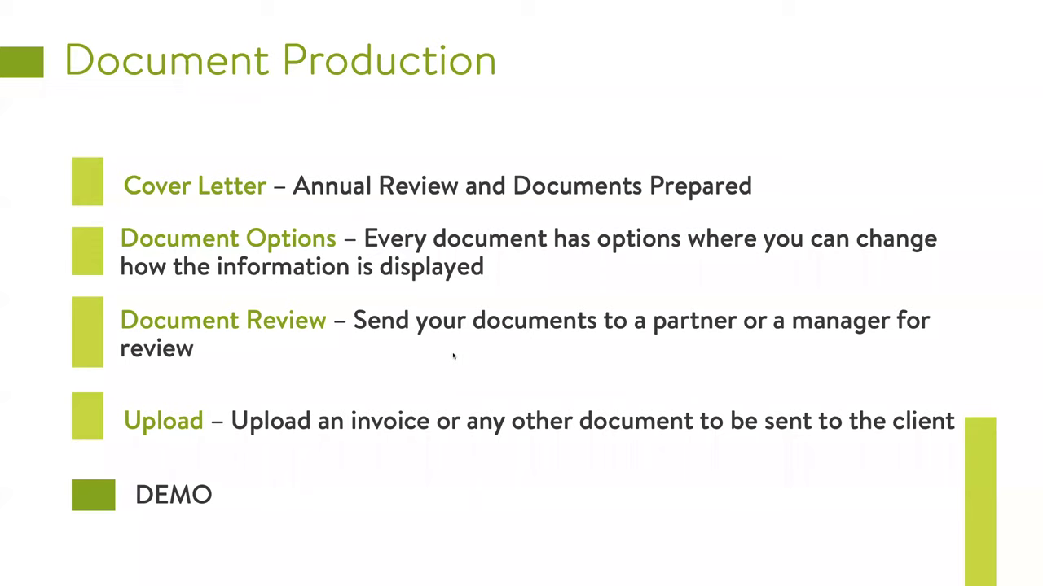
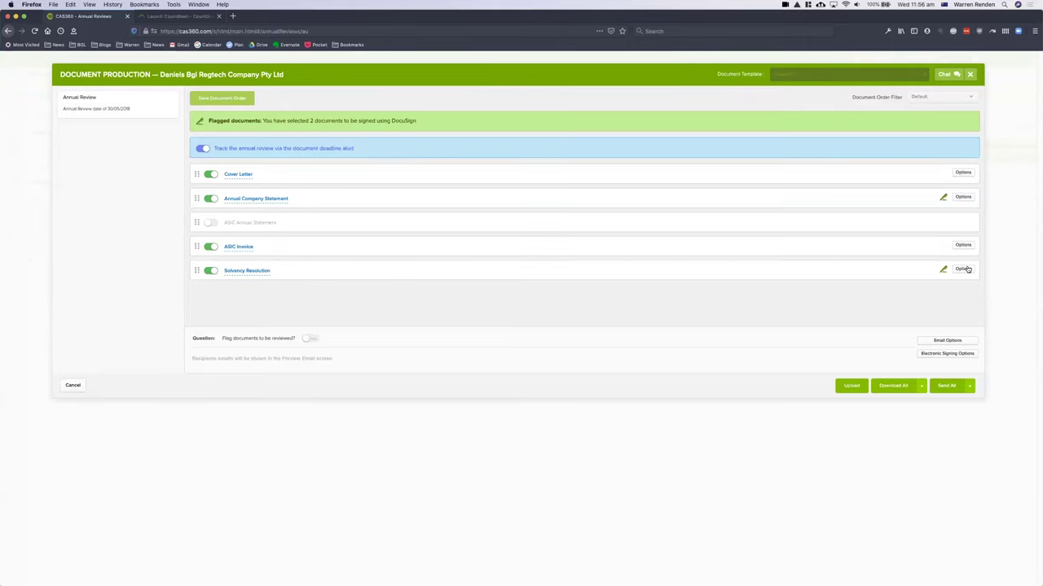
pyautogui.click(963, 172)
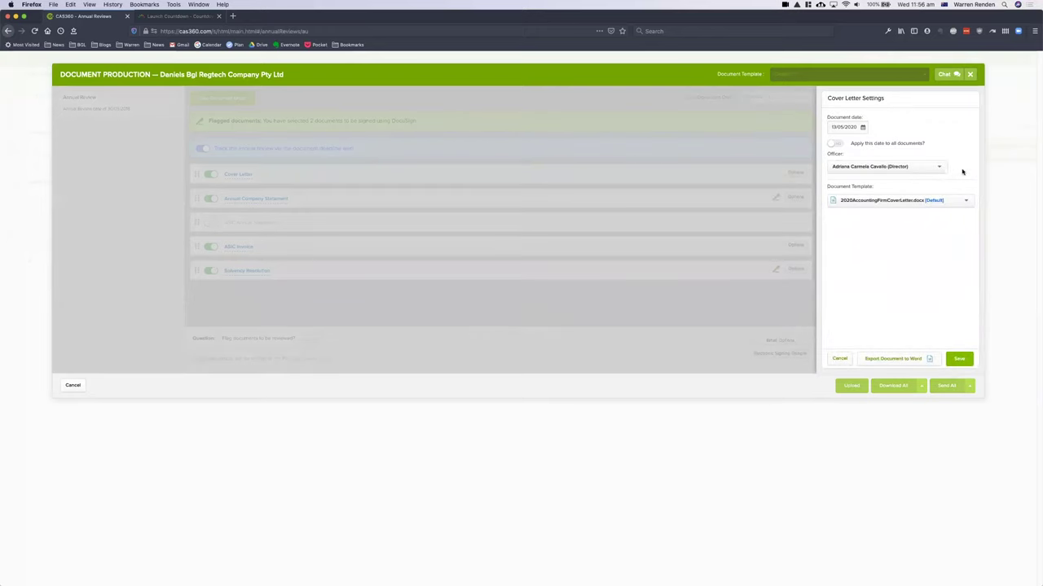
pyautogui.click(931, 202)
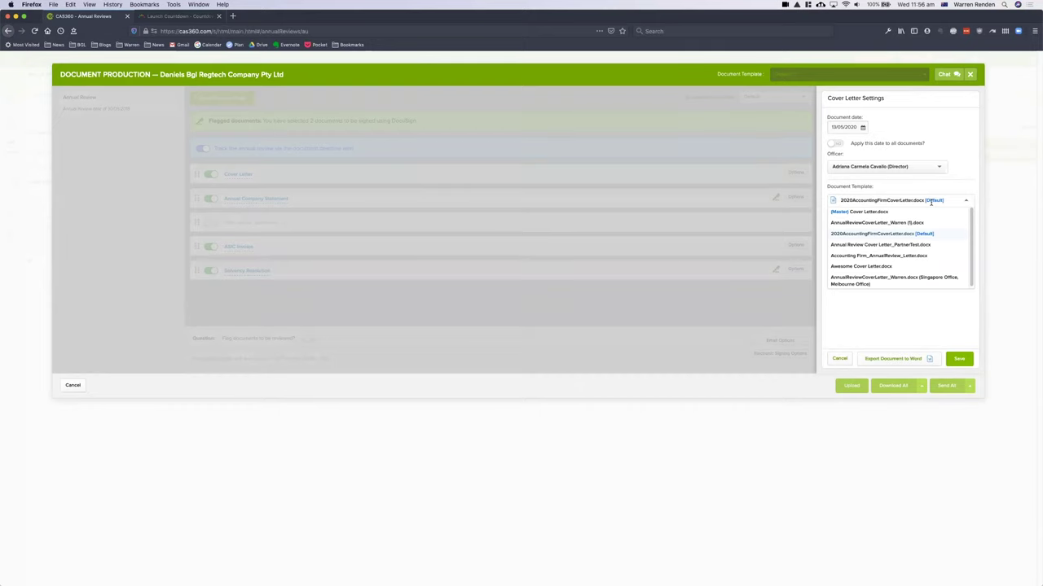
pyautogui.click(923, 163)
pyautogui.click(922, 164)
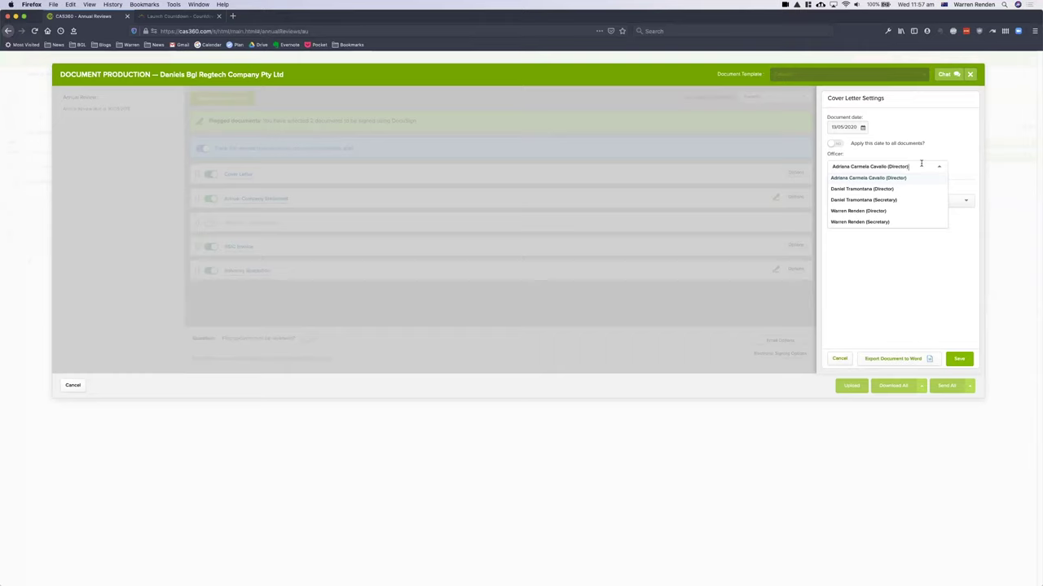
pyautogui.press('BackSpace')
pyautogui.click(891, 190)
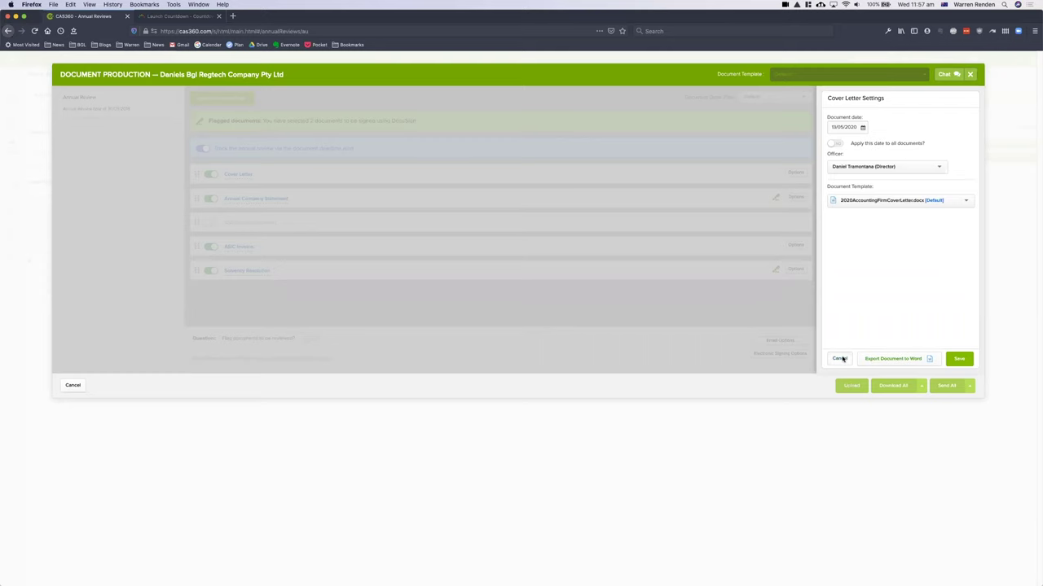
pyautogui.click(839, 358)
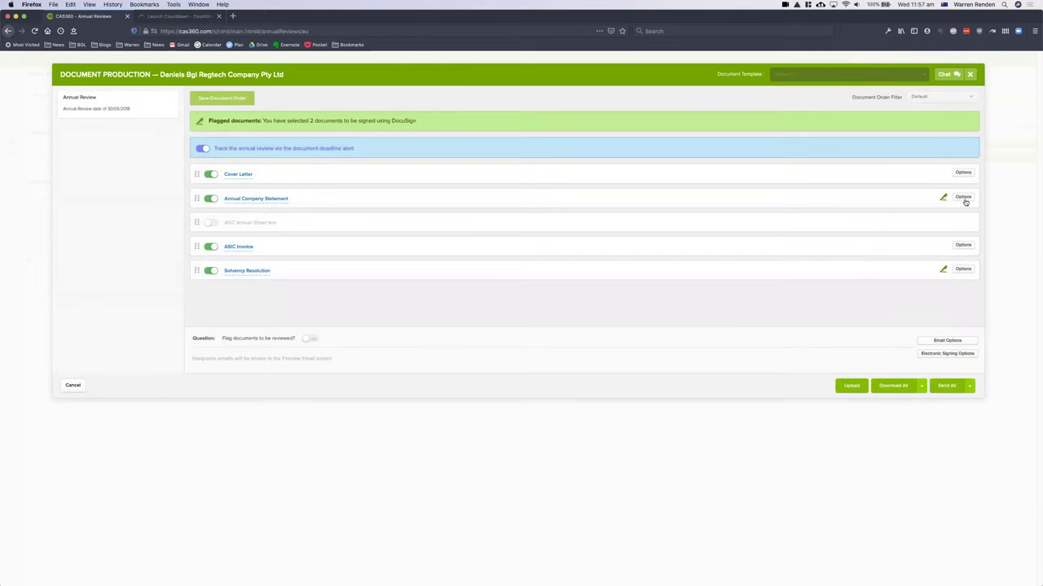
pyautogui.click(964, 198)
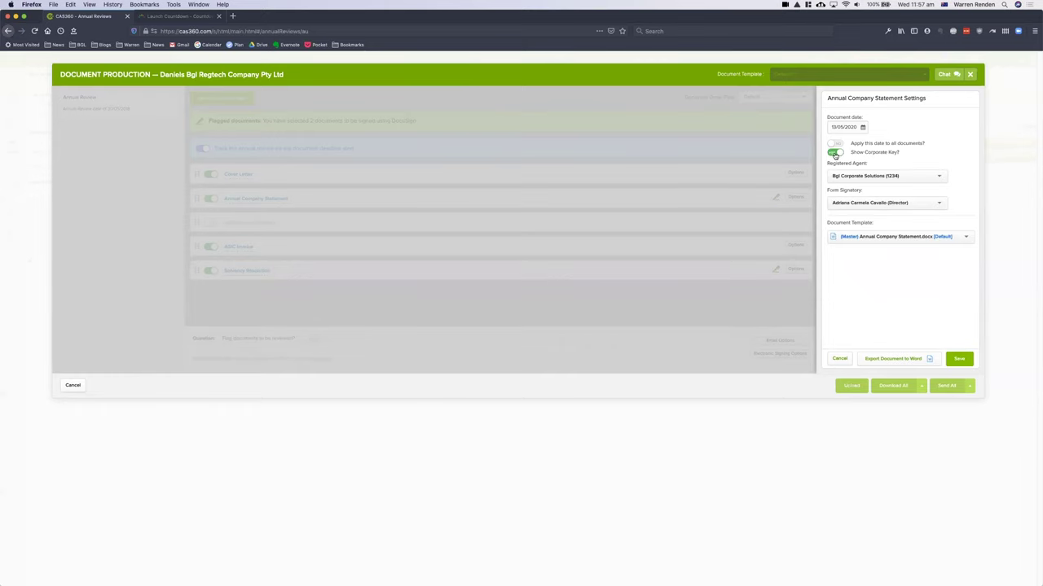
pyautogui.click(908, 205)
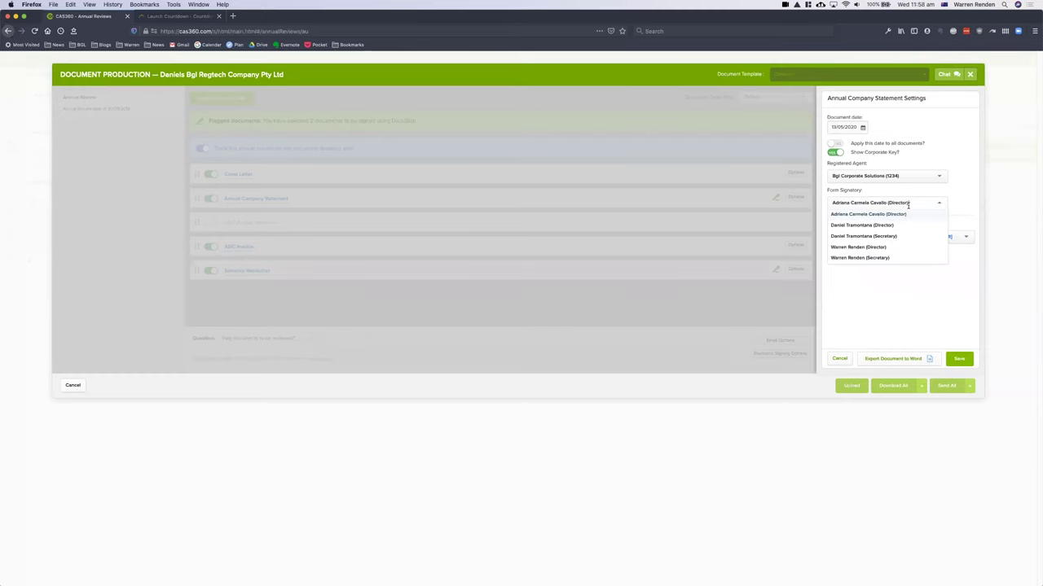
pyautogui.click(951, 197)
pyautogui.click(919, 236)
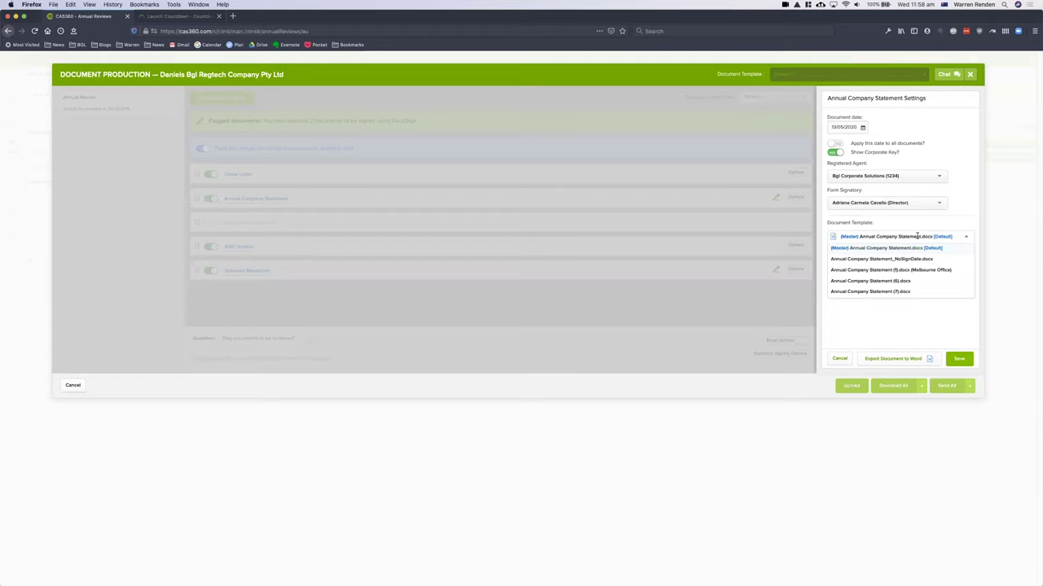
pyautogui.click(906, 326)
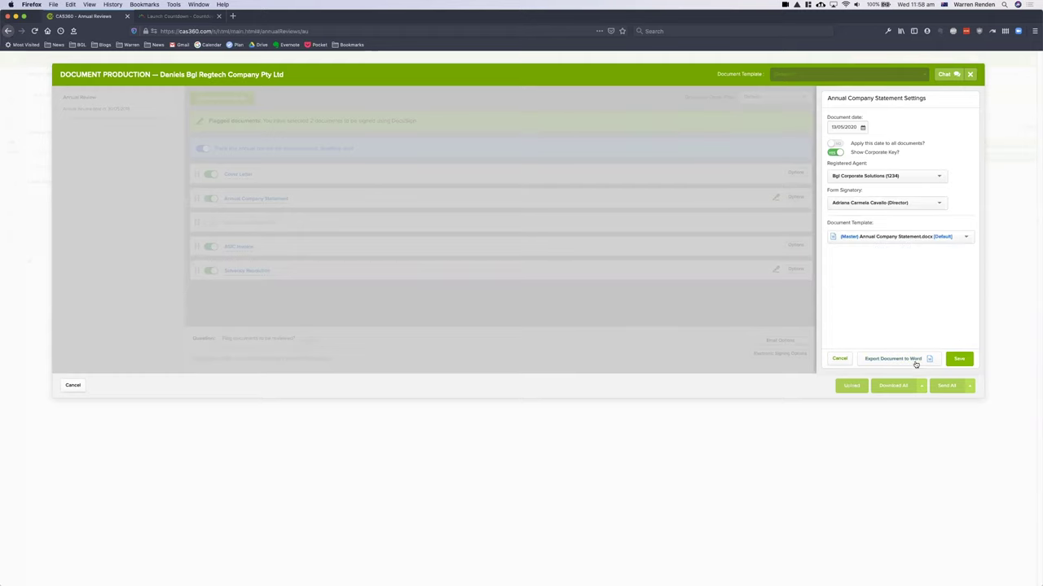
pyautogui.click(840, 360)
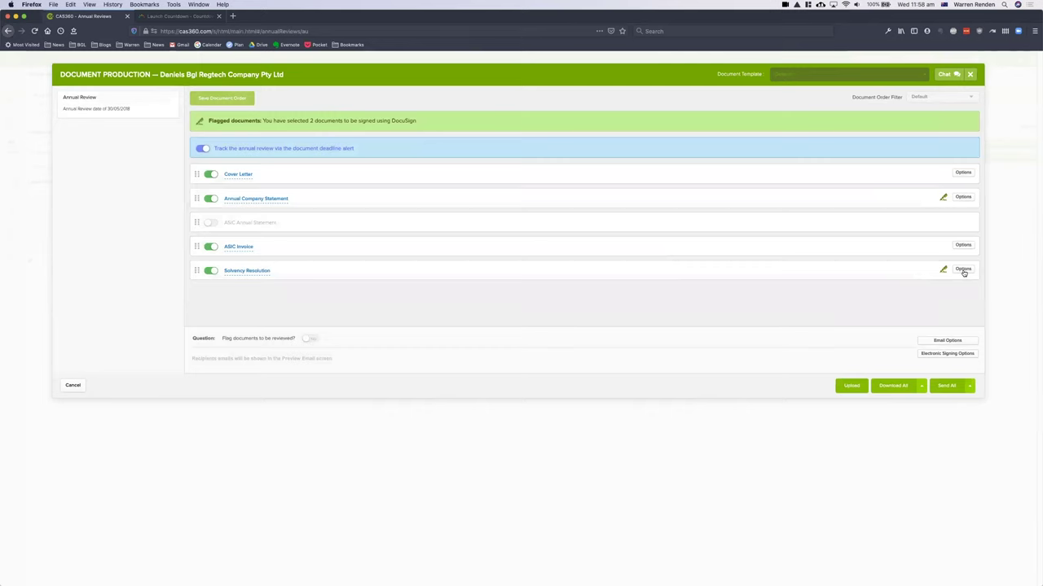
# - Open the Solvency Resolution settings (Resolution, dated 13/05/2020) and list the available document types
pyautogui.click(964, 271)
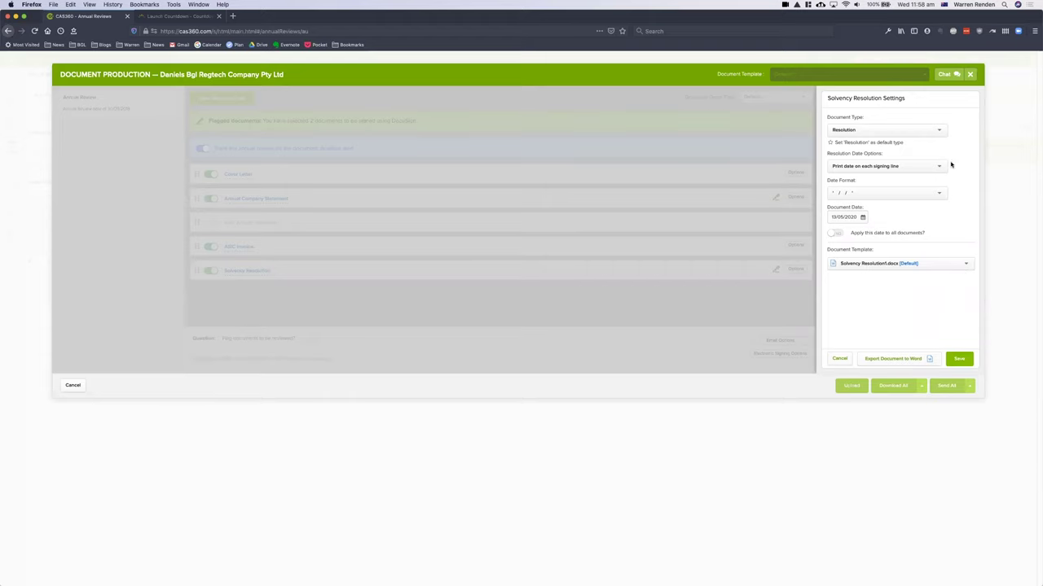
pyautogui.click(935, 132)
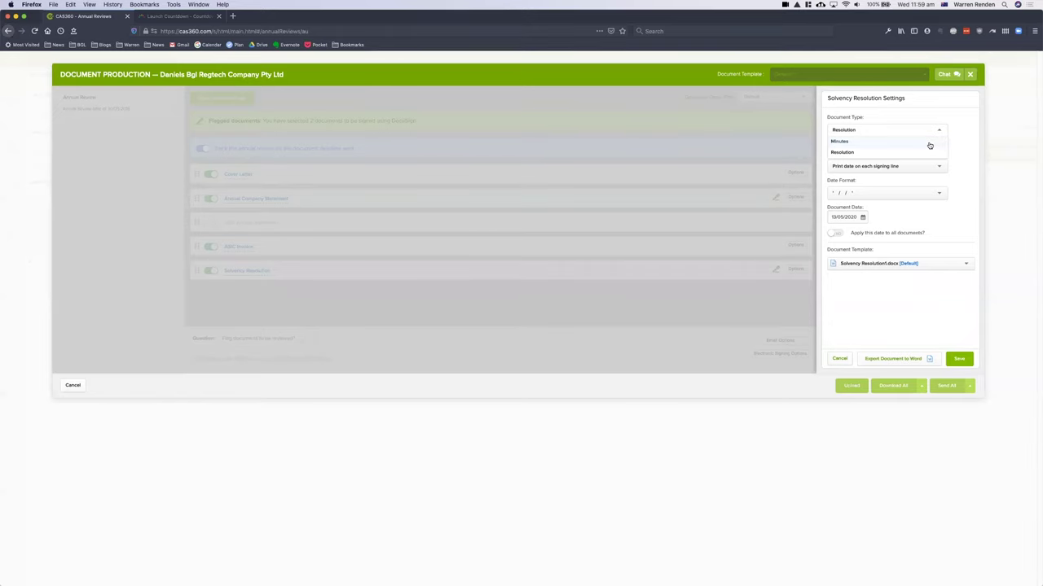
# - Change the document type to Minutes, keeping the current chairperson, meeting address and document date
pyautogui.click(929, 143)
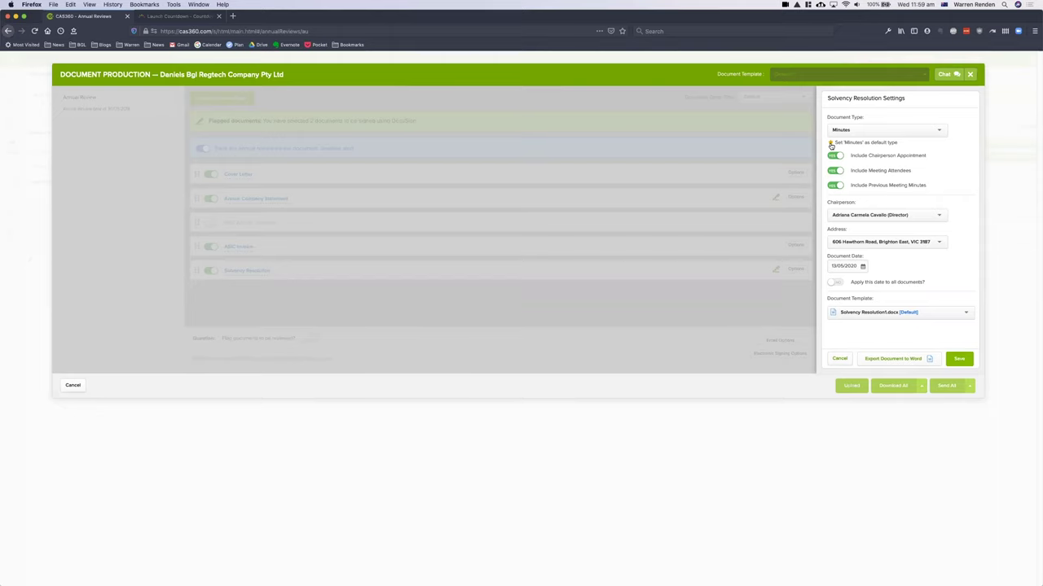
pyautogui.click(895, 217)
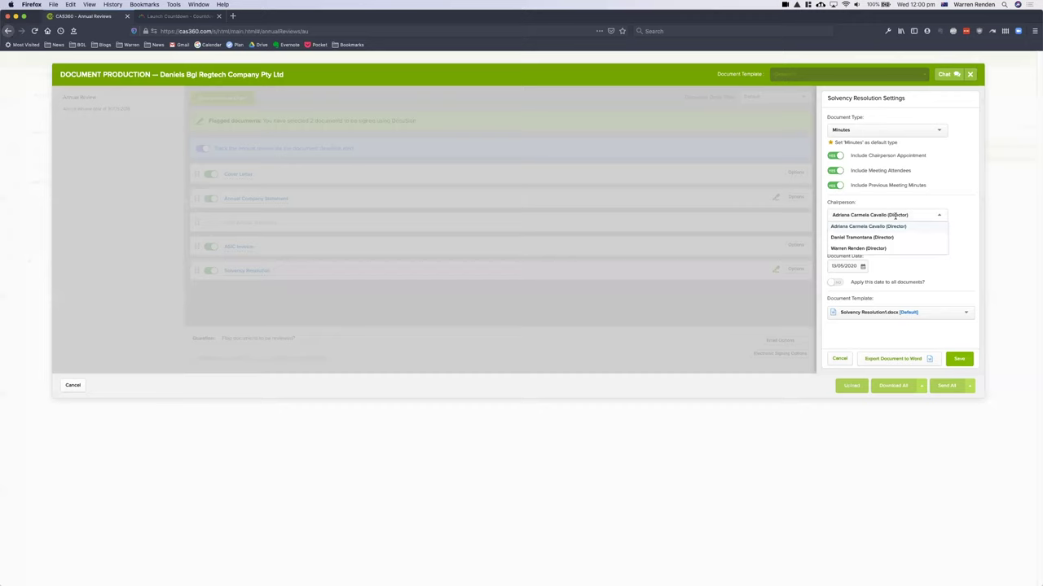
pyautogui.click(890, 226)
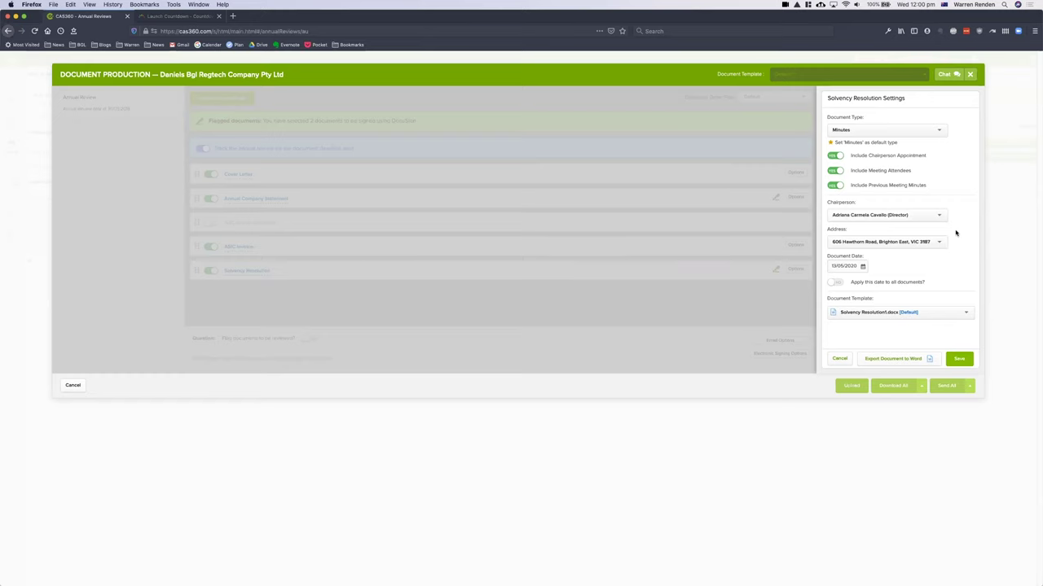
pyautogui.click(944, 242)
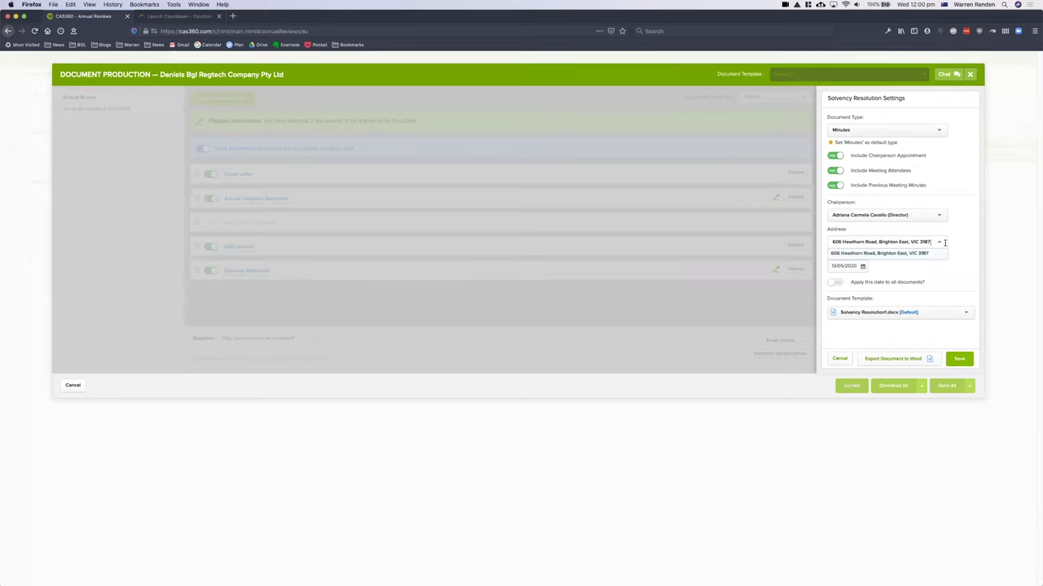
pyautogui.click(956, 233)
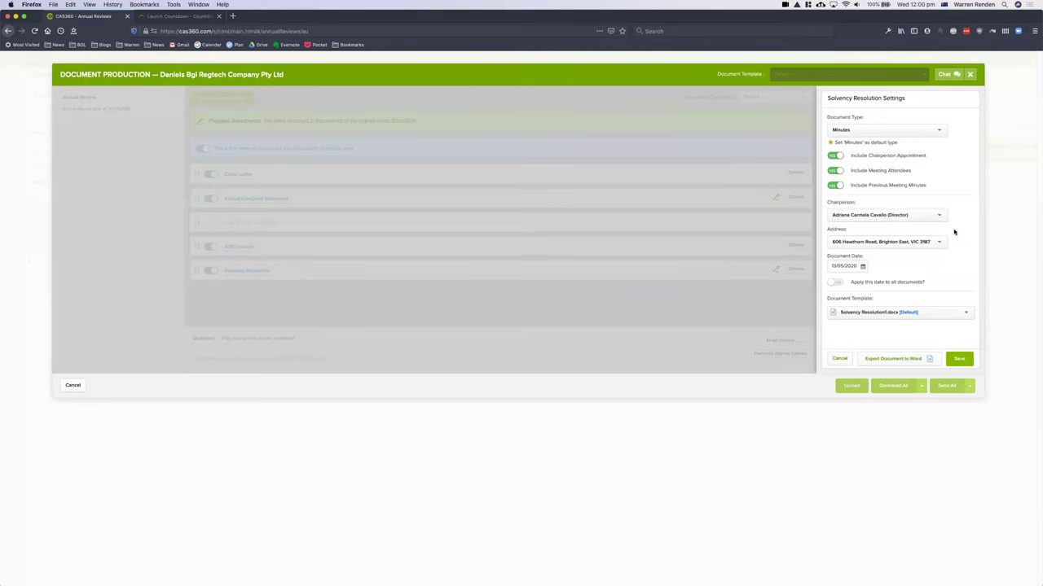
pyautogui.click(862, 267)
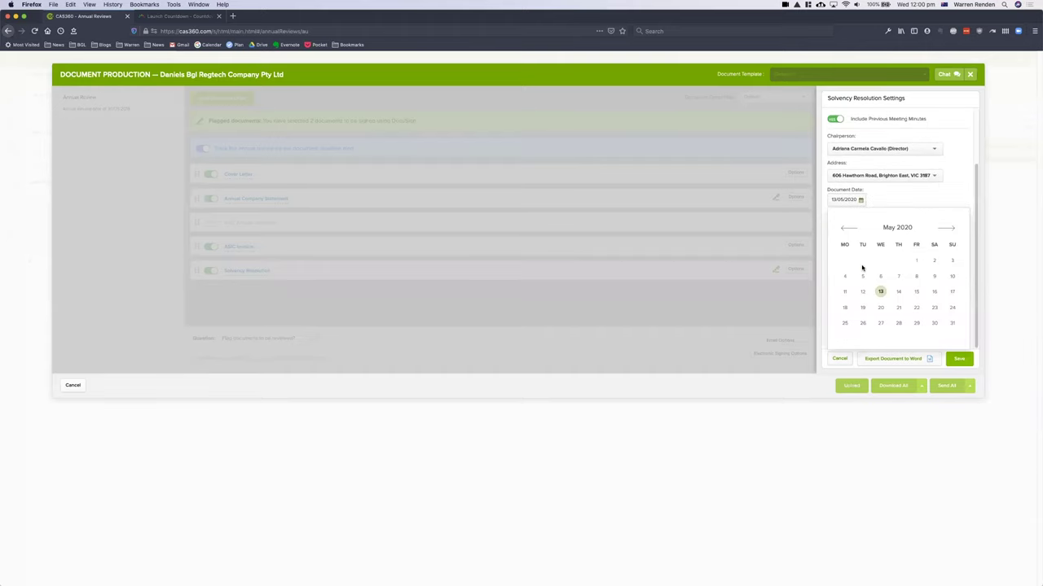
pyautogui.click(899, 209)
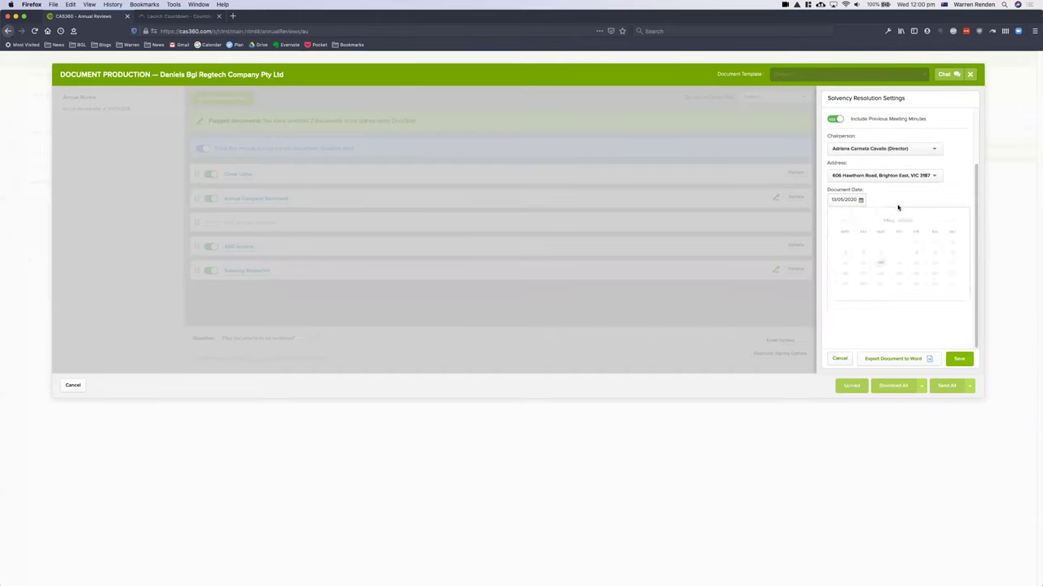
# - Keep the default Solvency Resolution1.docx template and save the Solvency Resolution settings
pyautogui.click(905, 315)
pyautogui.scroll(-3, 920, 327)
pyautogui.scroll(-1, 920, 327)
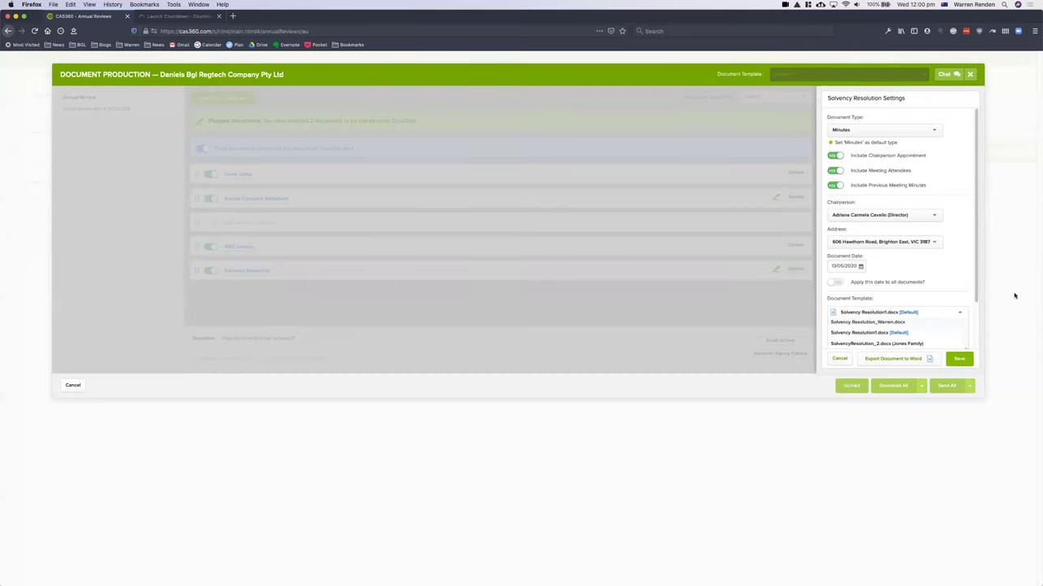
pyautogui.click(977, 312)
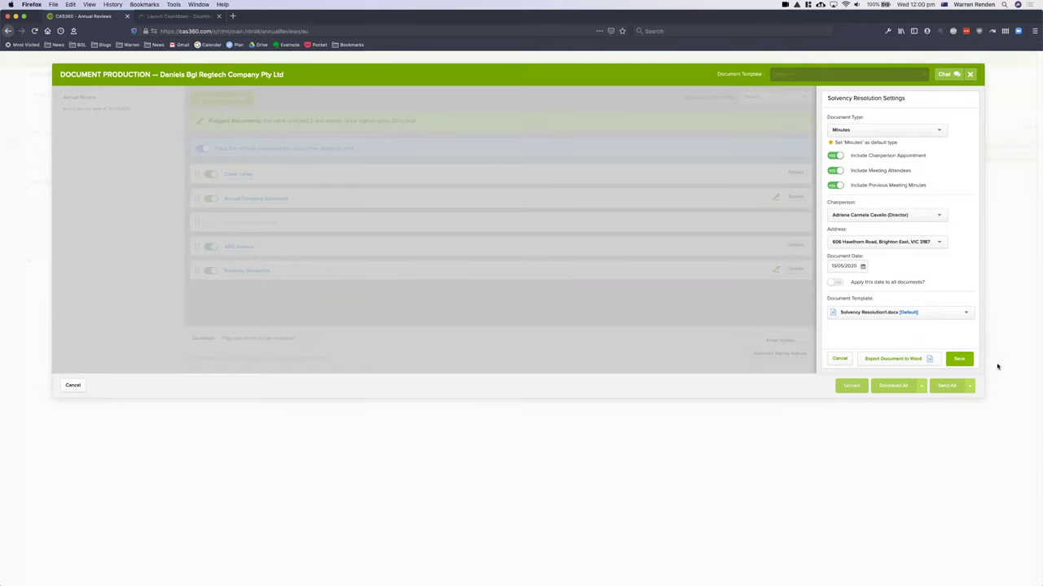
pyautogui.click(958, 358)
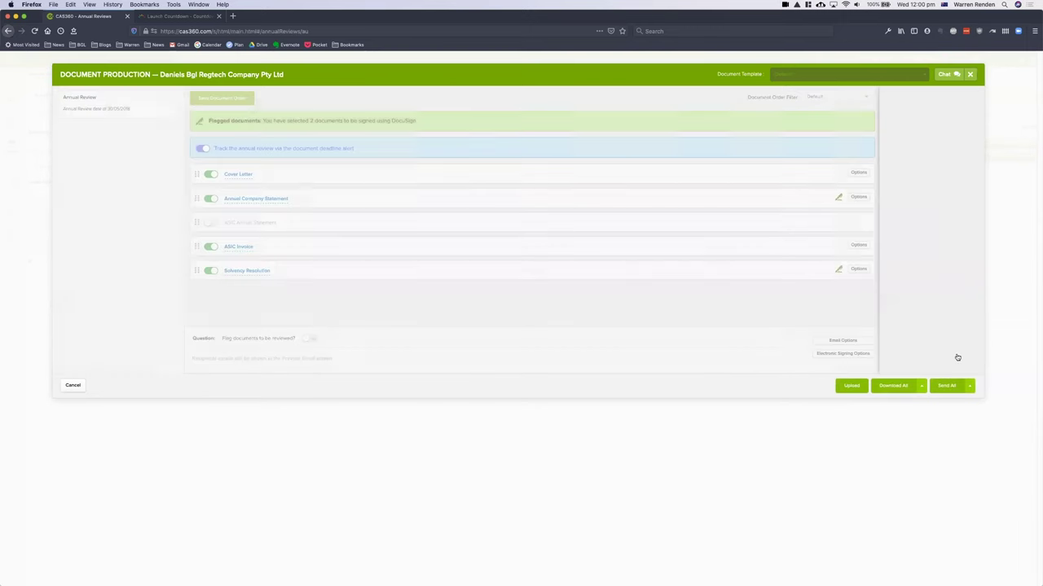
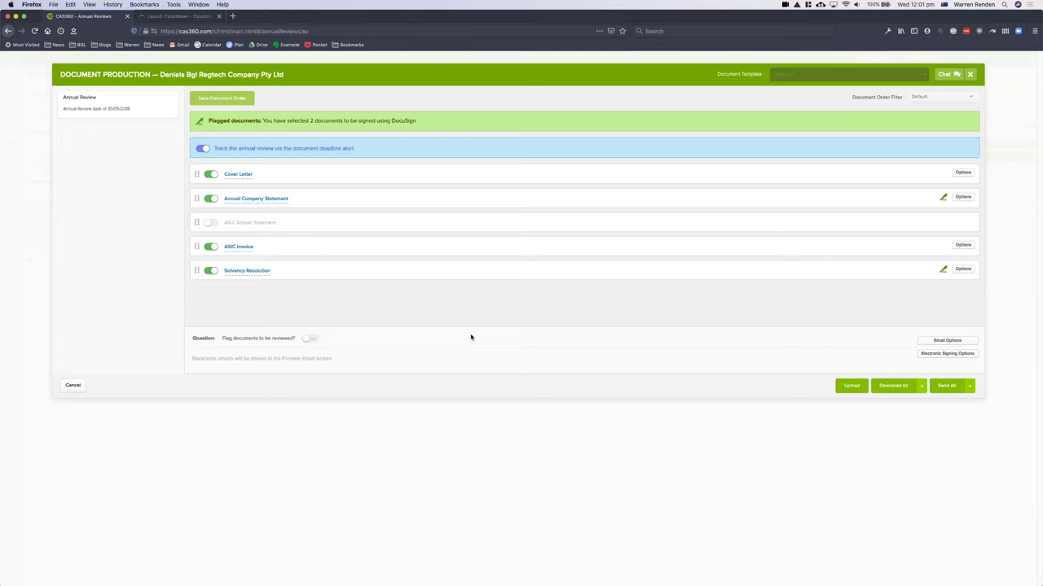
# - Switch 'Flag documents to be reviewed?' to Yes
pyautogui.click(311, 339)
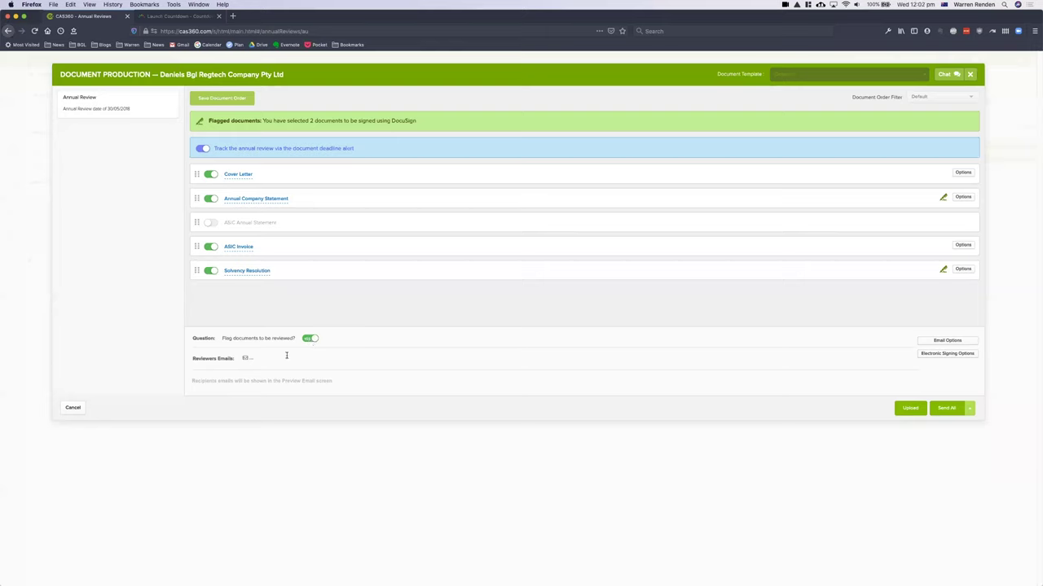
# - Choose a colleague's email from the Reviewers Emails dropdown as the document reviewer
pyautogui.click(286, 356)
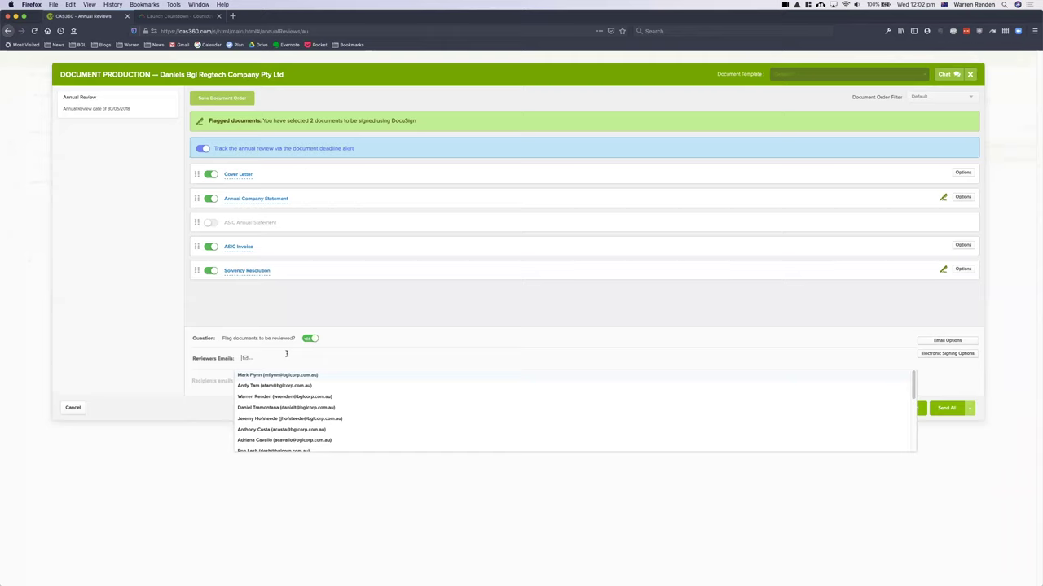
pyautogui.click(272, 387)
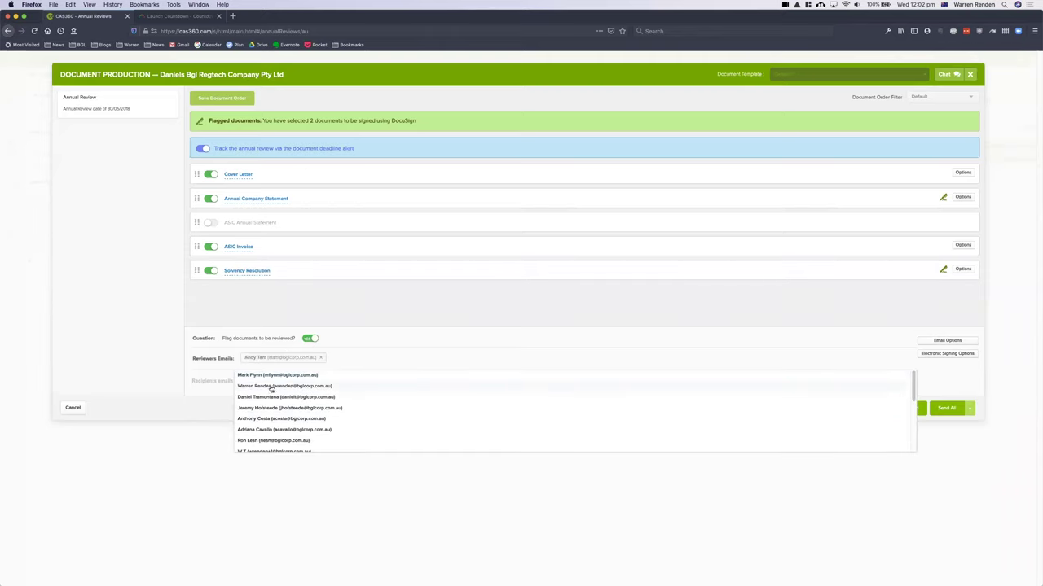
pyautogui.click(372, 337)
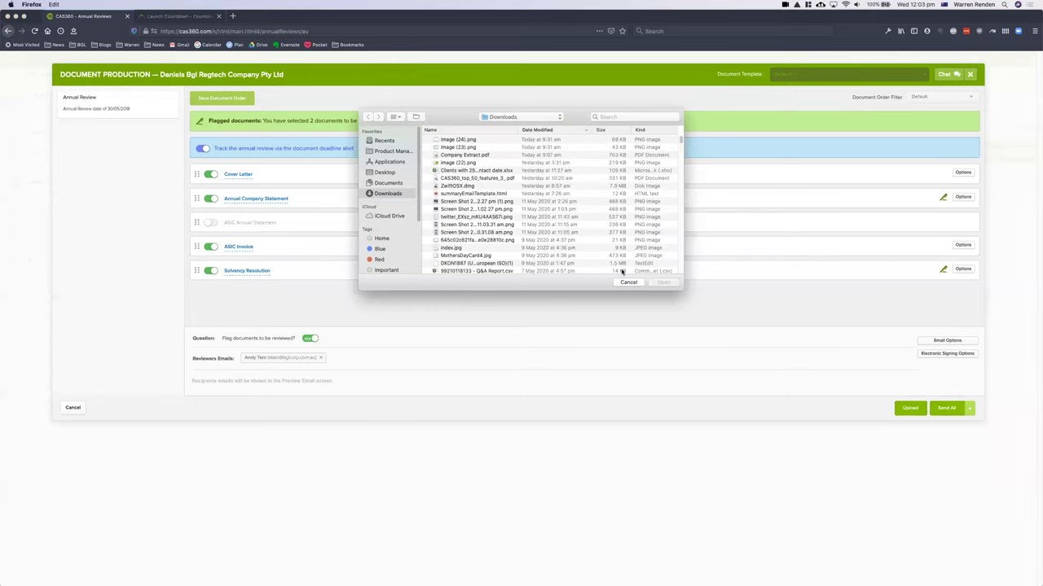
pyautogui.click(626, 282)
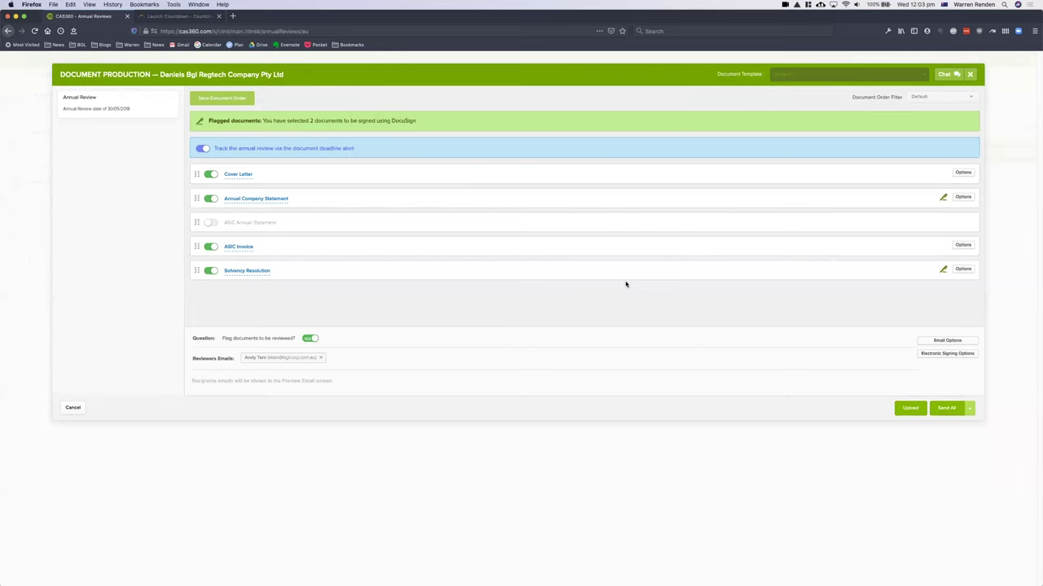
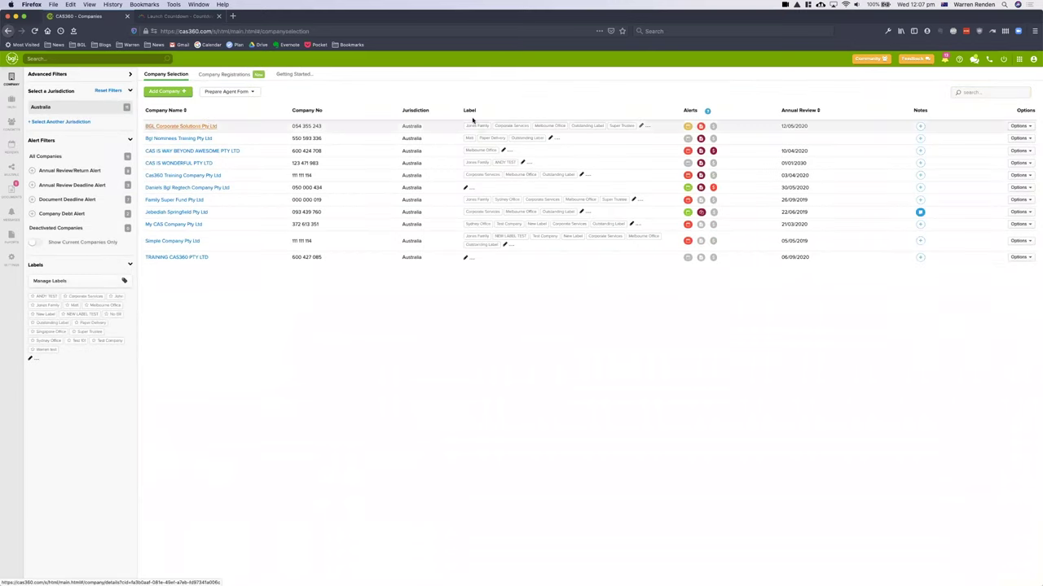
# - Select BGL Corporate Solutions Pty Ltd and view its Shareholders tab
pyautogui.click(439, 130)
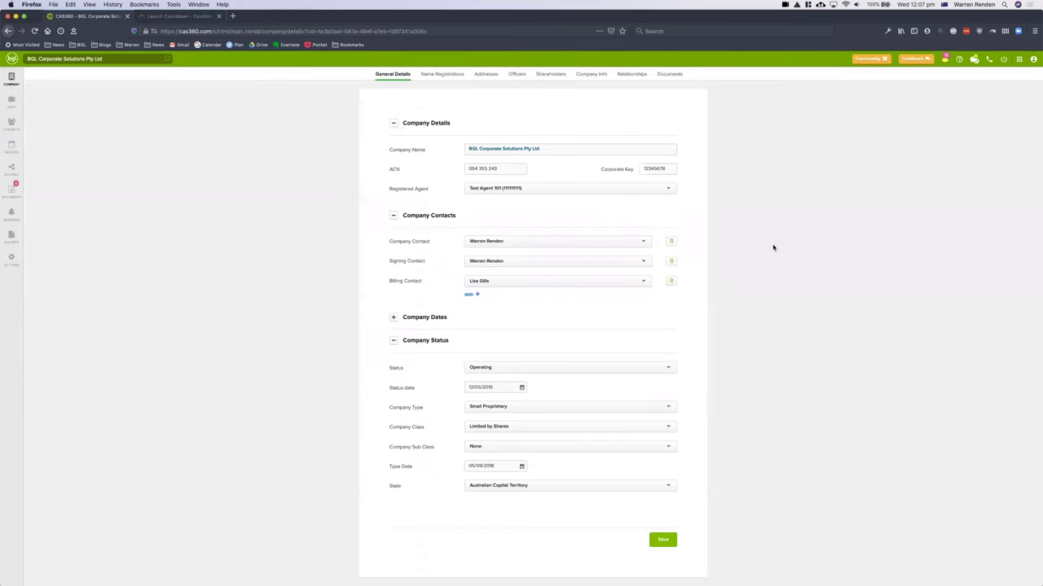
pyautogui.click(559, 75)
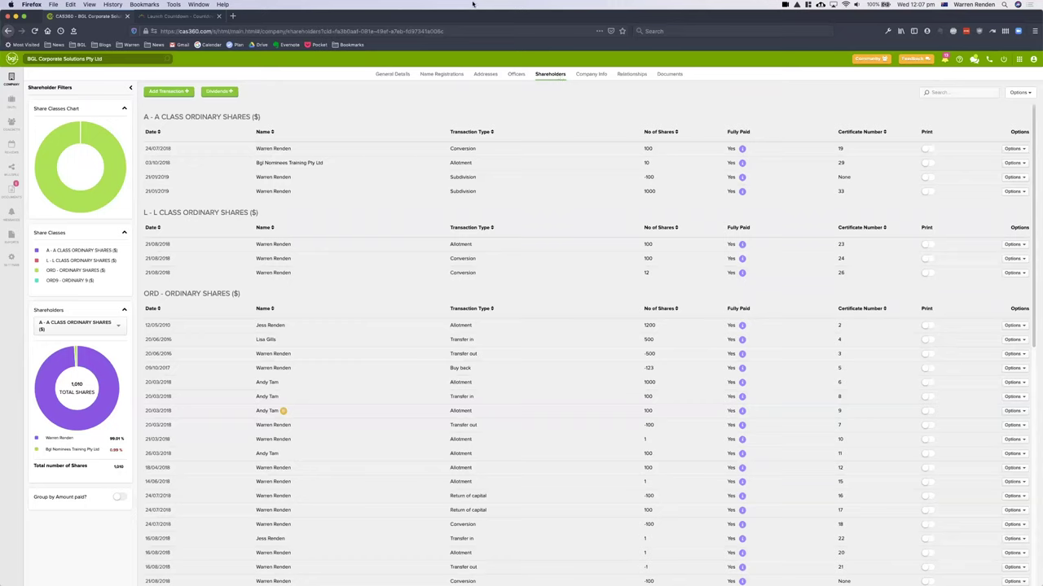
# - Choose Add Dividend from the Dividends menu to bring up the Add New Dividend form
pyautogui.click(232, 94)
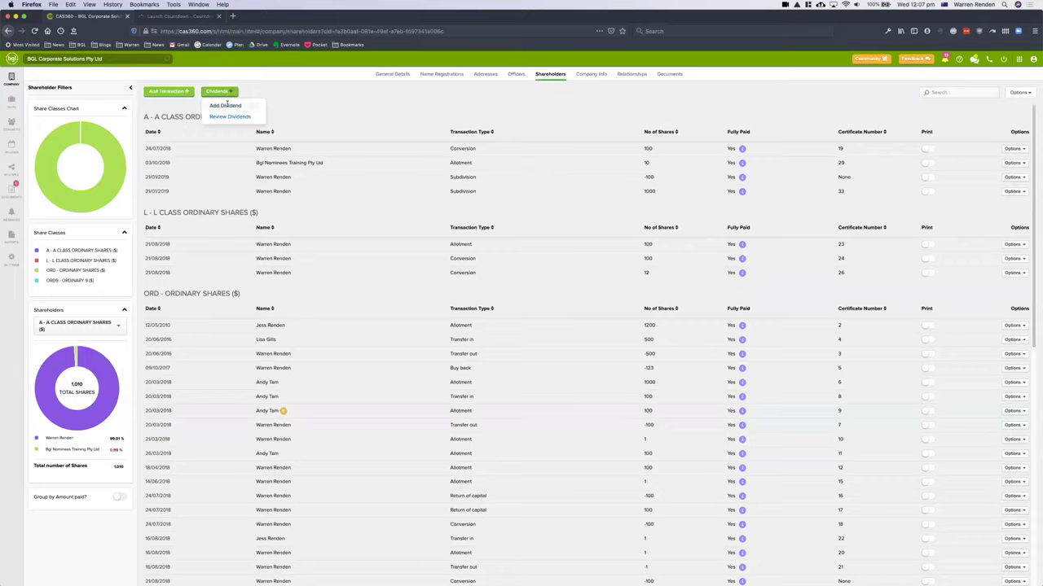
pyautogui.click(229, 106)
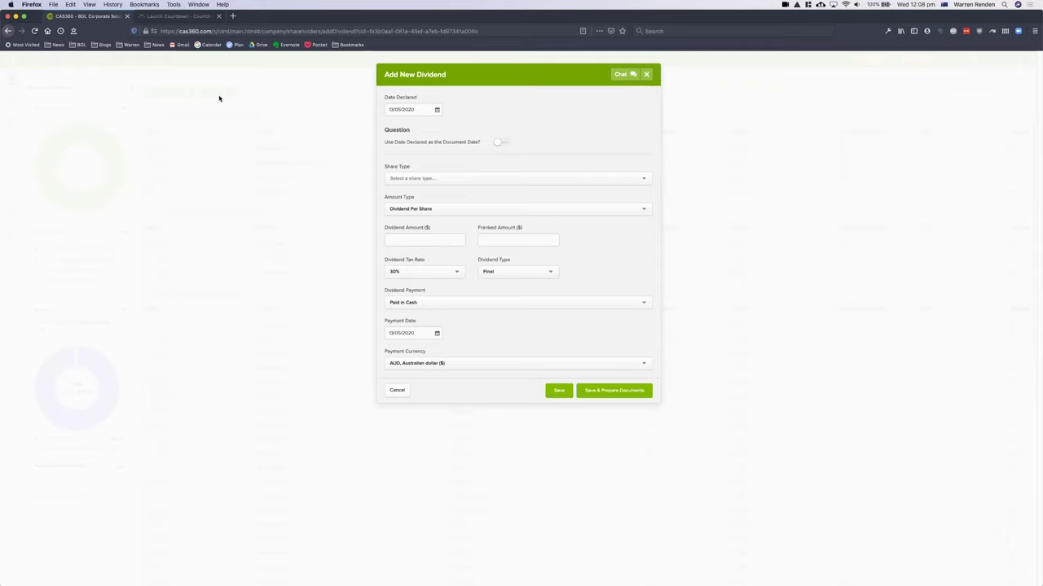
# - Set Date Declared to 30 June 2019 and use it as the document date
pyautogui.click(437, 109)
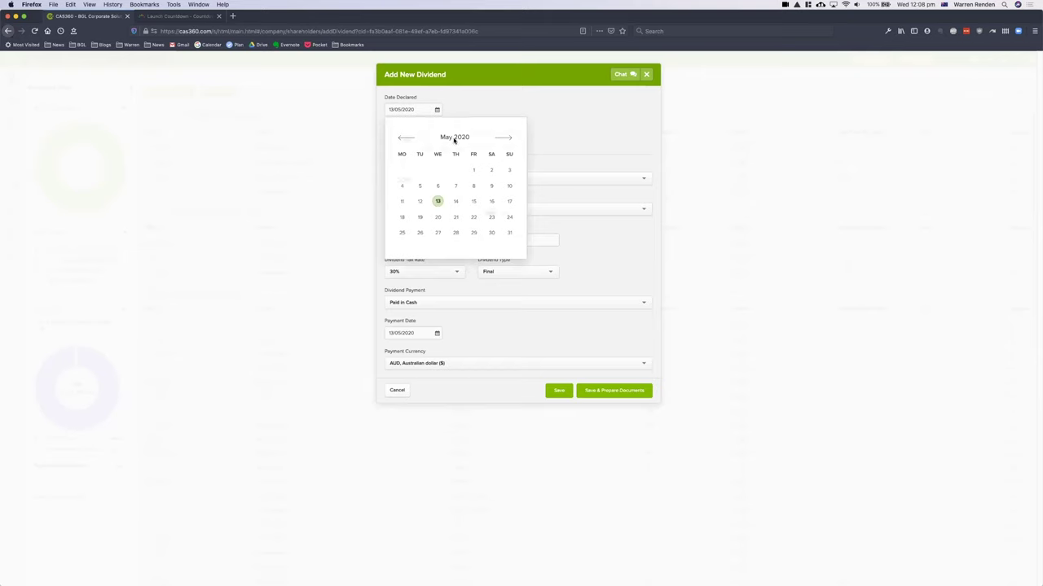
pyautogui.click(454, 140)
pyautogui.scroll(1, 436, 136)
pyautogui.click(505, 123)
pyautogui.click(505, 137)
pyautogui.click(508, 234)
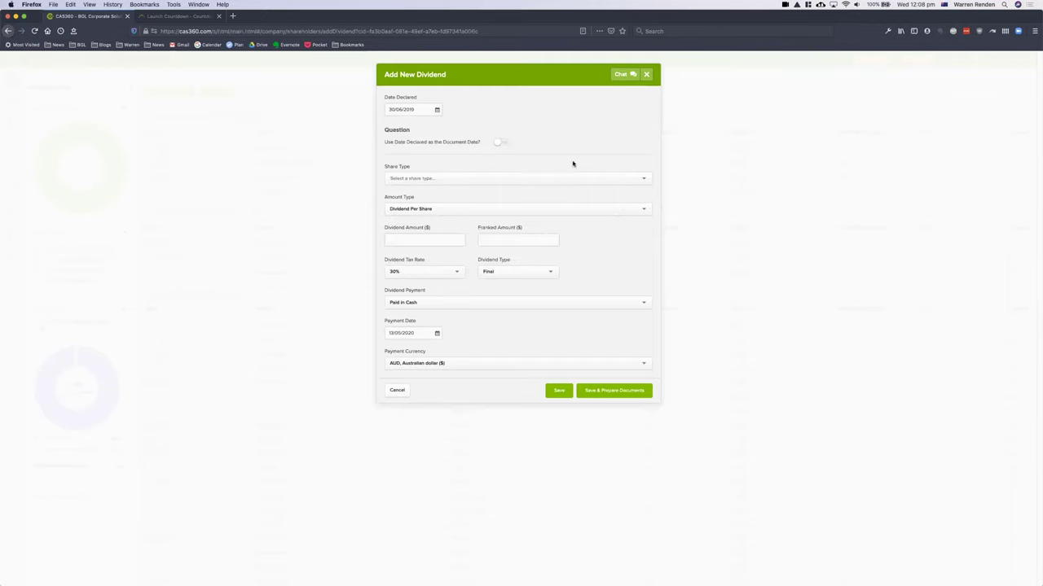
pyautogui.click(500, 143)
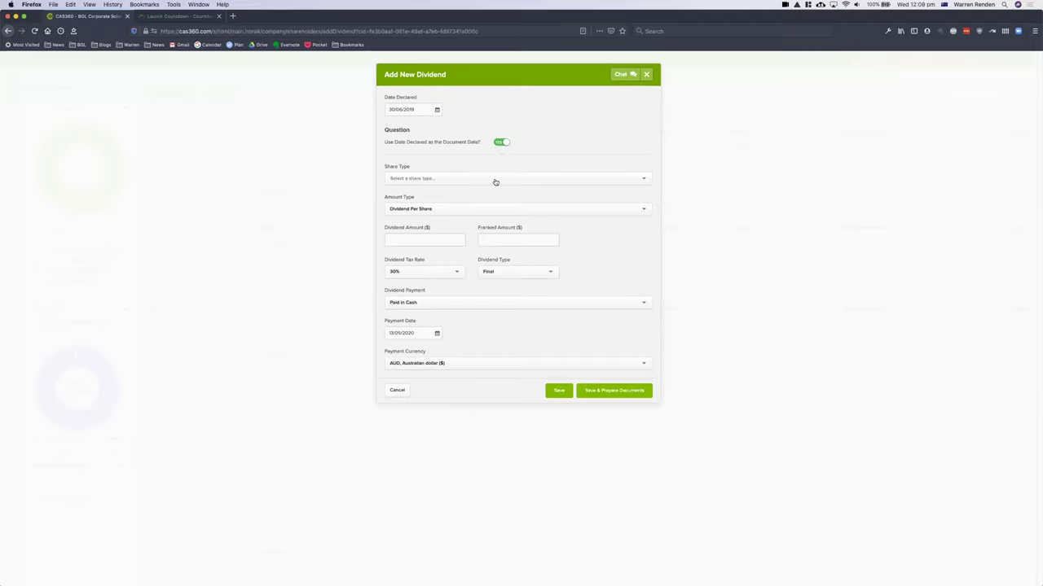
pyautogui.click(494, 178)
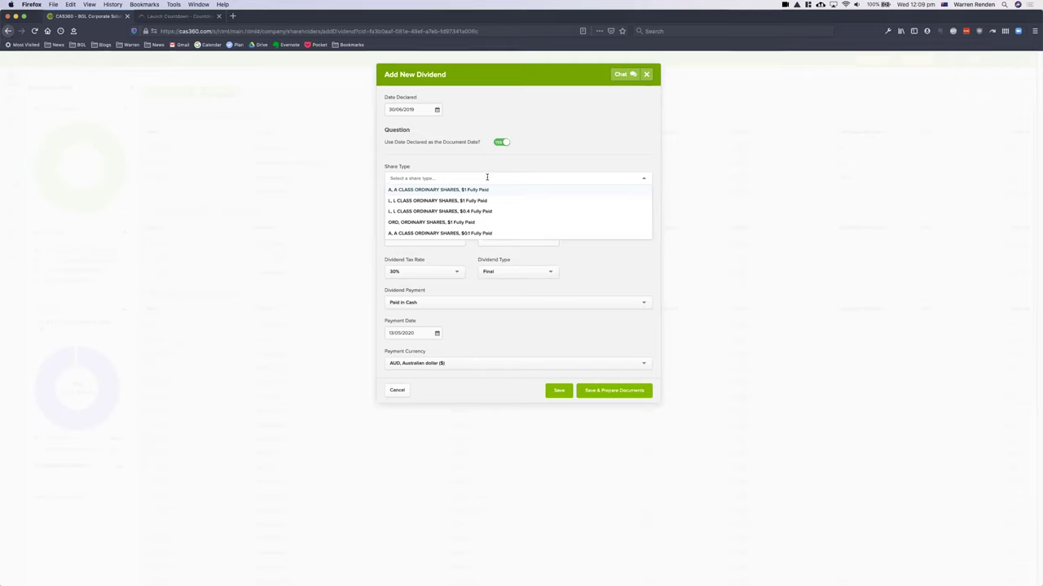
# - Choose ORD shares and enter a dividend of 250 per share, 100% franked
pyautogui.click(447, 222)
pyautogui.doubleClick(450, 194)
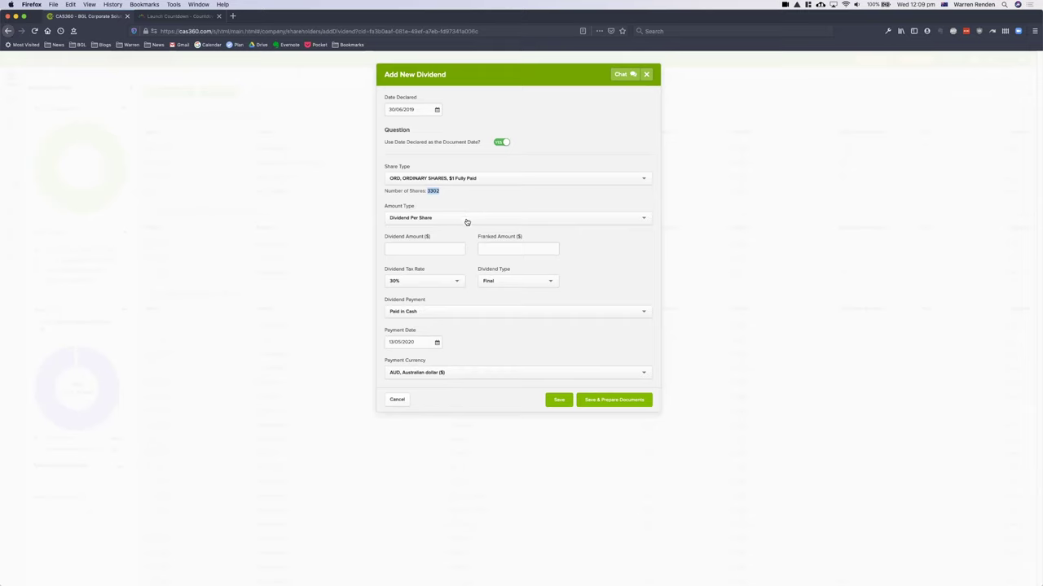
pyautogui.click(467, 218)
pyautogui.click(467, 218)
pyautogui.click(452, 244)
pyautogui.write('250')
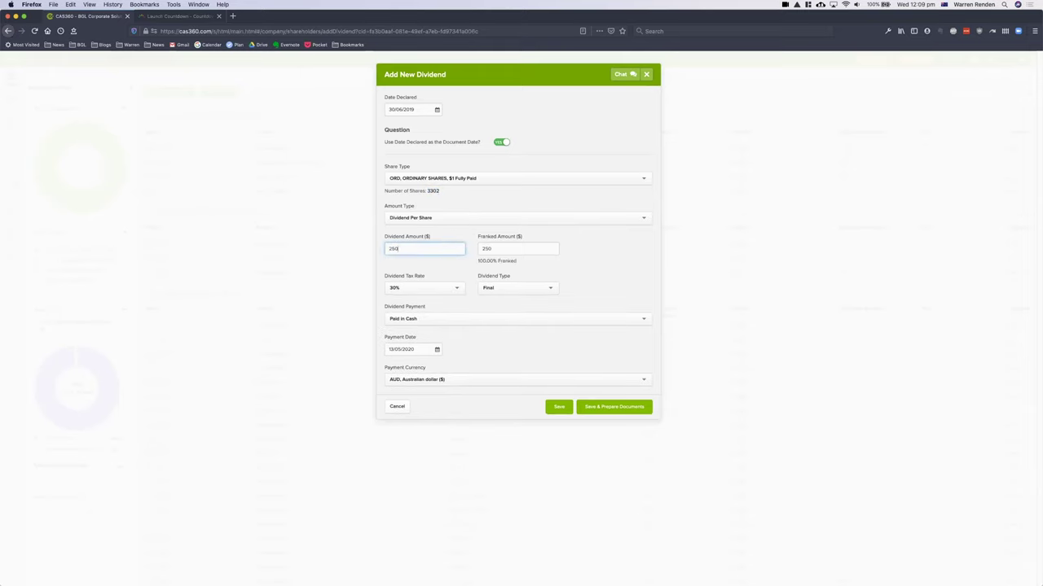
pyautogui.press('Tab')
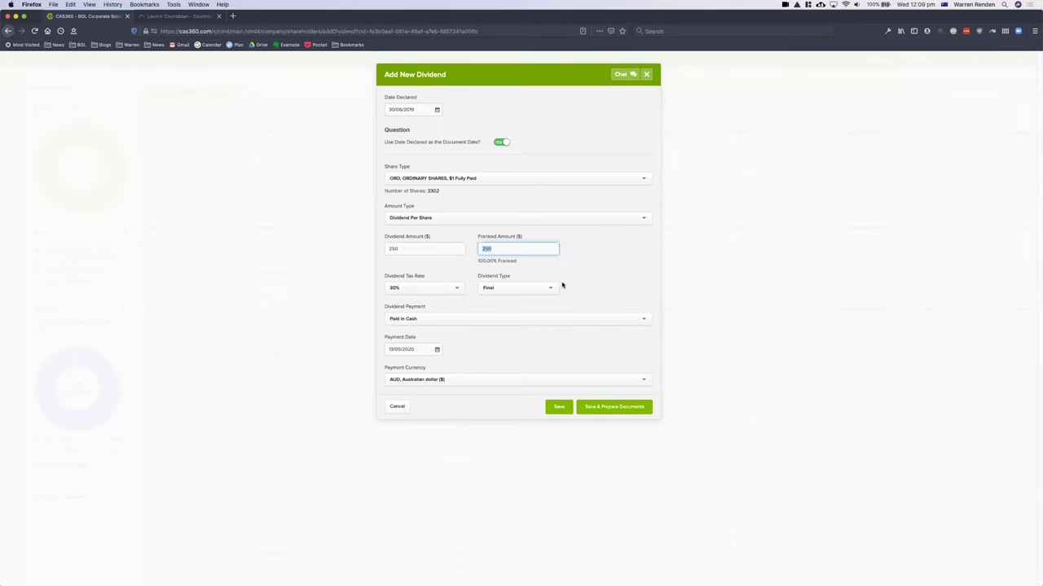
pyautogui.moveTo(477, 263); pyautogui.dragTo(498, 261)
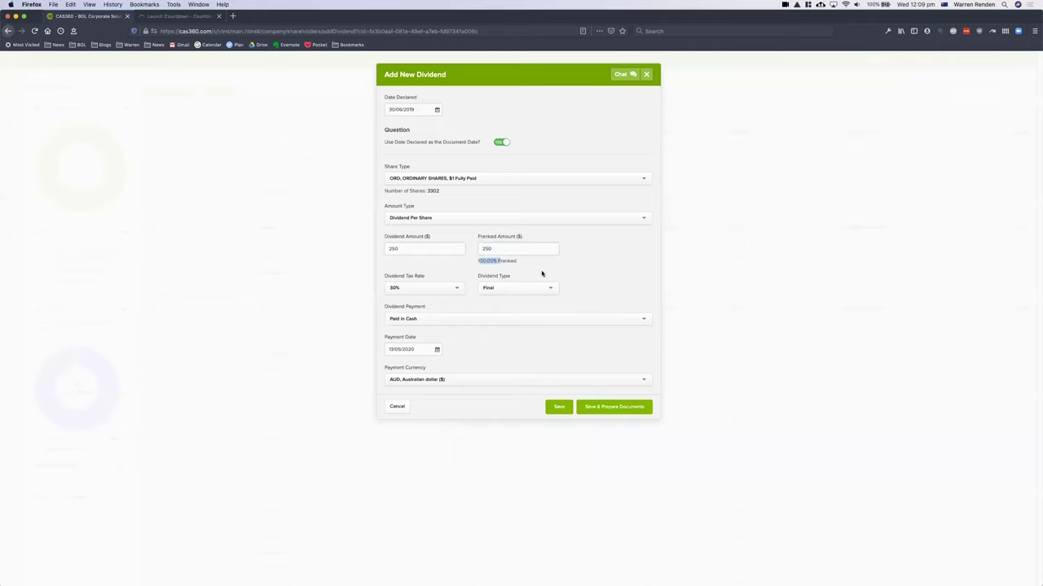
# - Keep the 30% tax rate, Final dividend type and Paid in Cash payment method
pyautogui.click(436, 288)
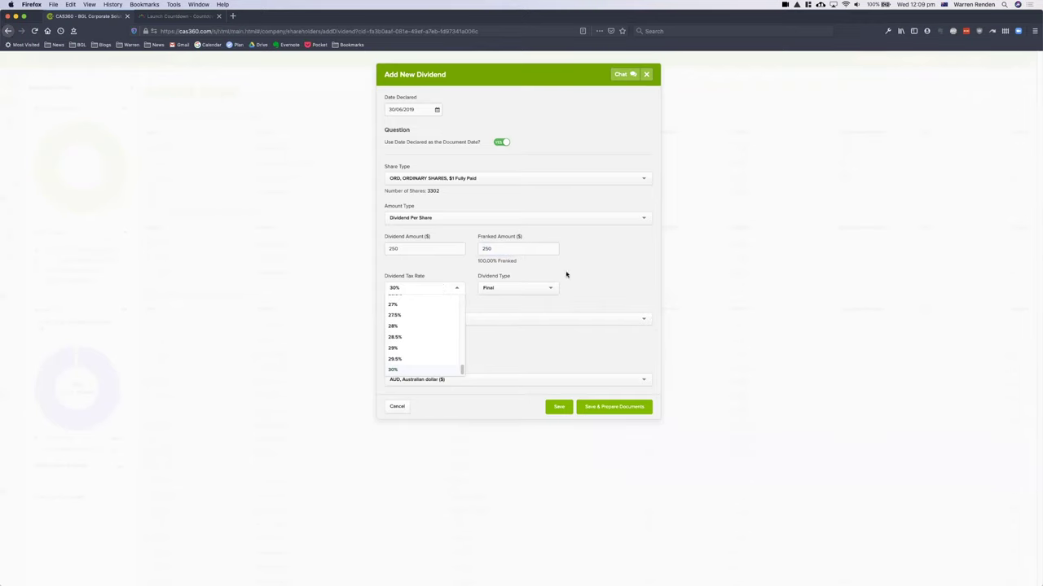
pyautogui.click(610, 265)
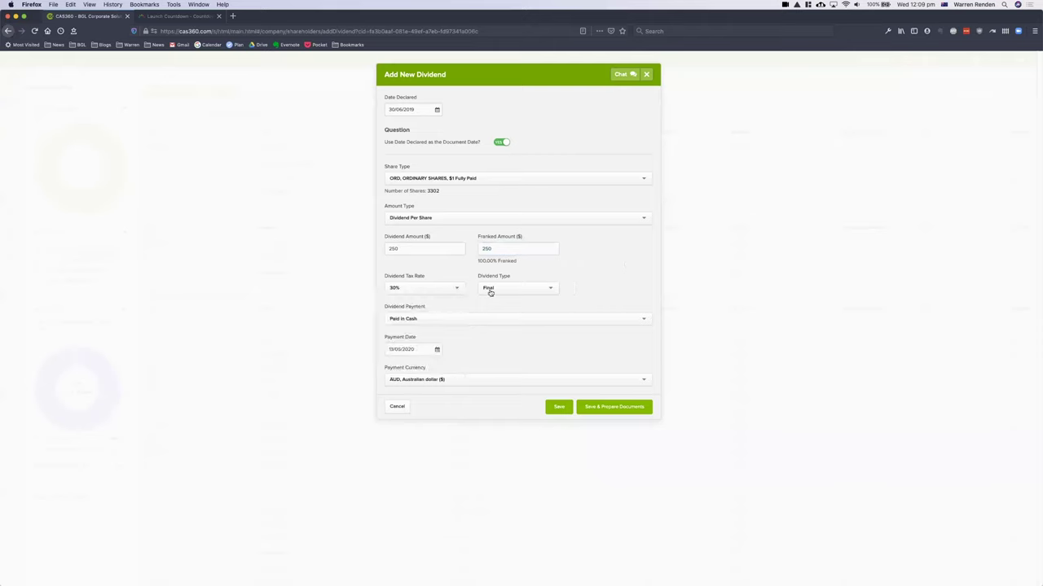
pyautogui.click(474, 319)
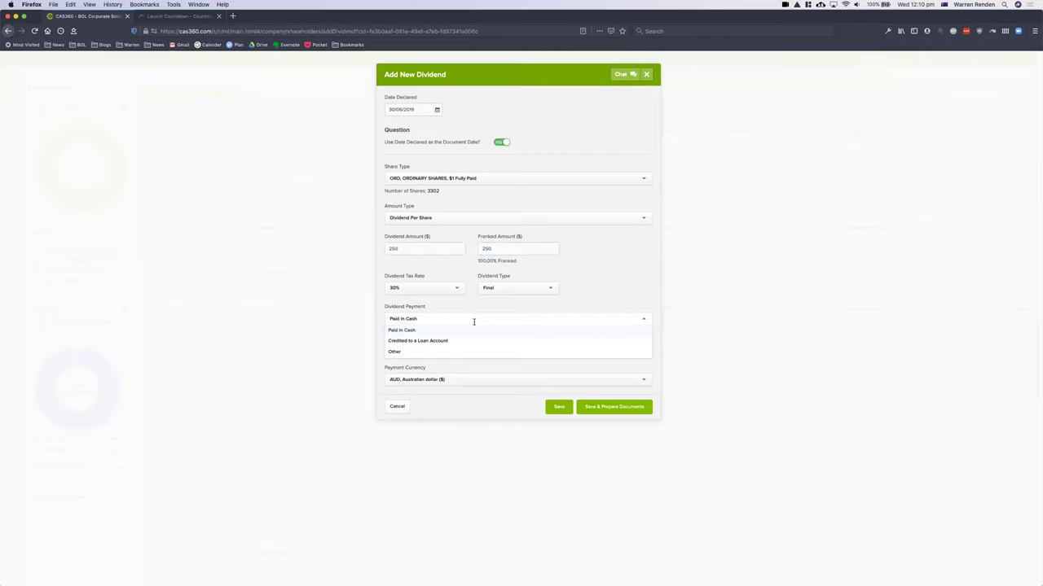
pyautogui.click(507, 290)
pyautogui.click(610, 284)
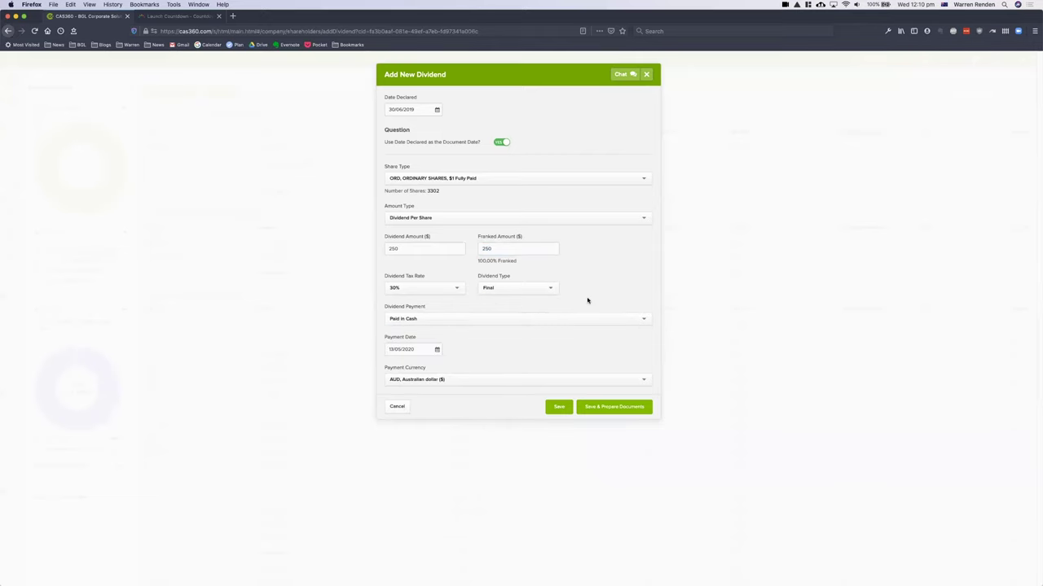
pyautogui.click(564, 314)
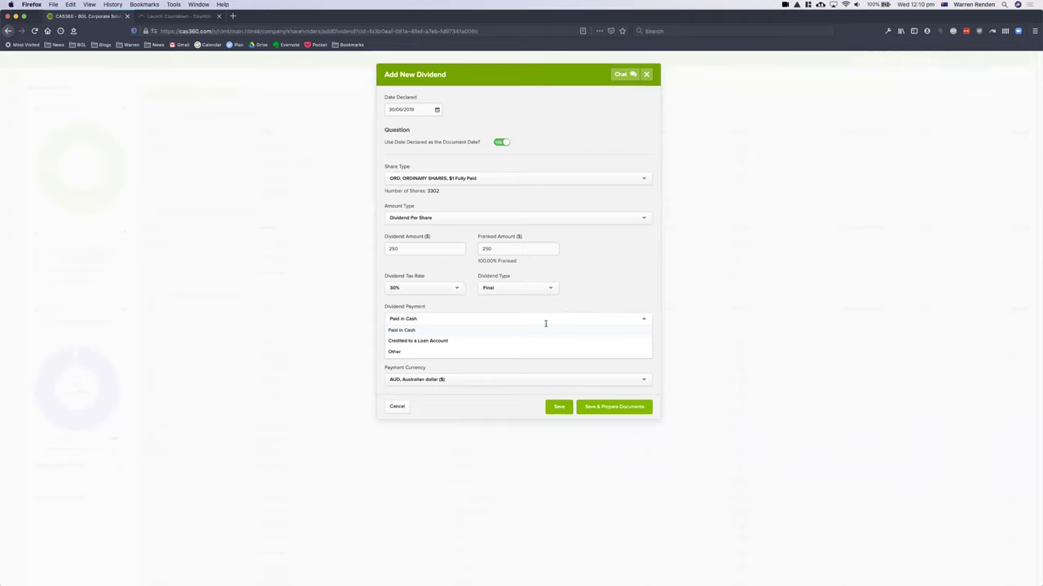
pyautogui.click(543, 330)
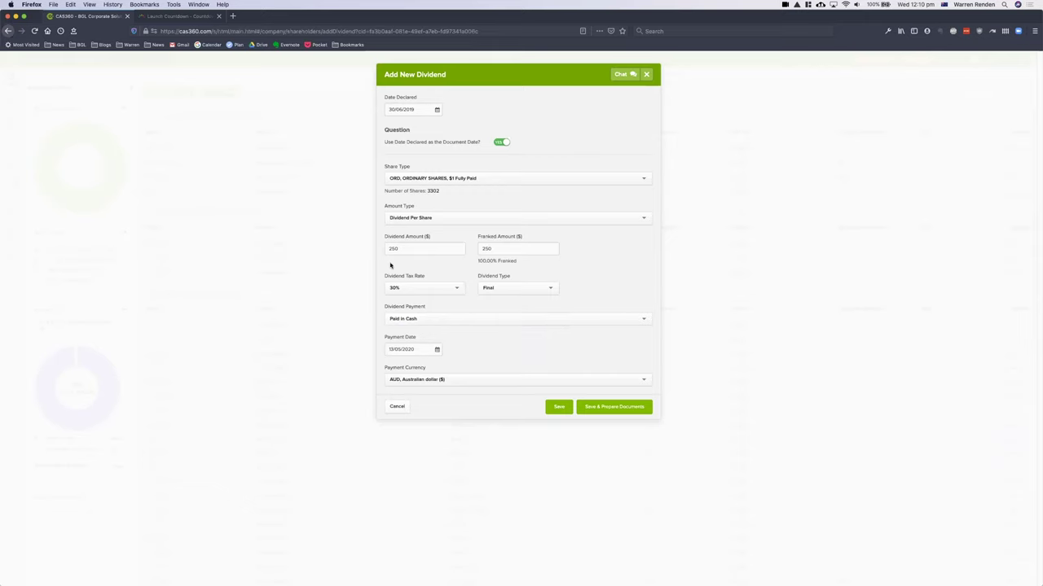
# - Copy 30/06/2019 into the Payment Date and keep AUD as the payment currency
pyautogui.tripleClick(395, 109)
pyautogui.press('super+c')
pyautogui.tripleClick(423, 350)
pyautogui.press('super+v')
pyautogui.click(490, 379)
pyautogui.click(490, 379)
pyautogui.scroll(-1, 636, 409)
# - Save & Prepare Documents for the $250-per-share dividend, then view the Dividend Statement PDF
pyautogui.click(633, 408)
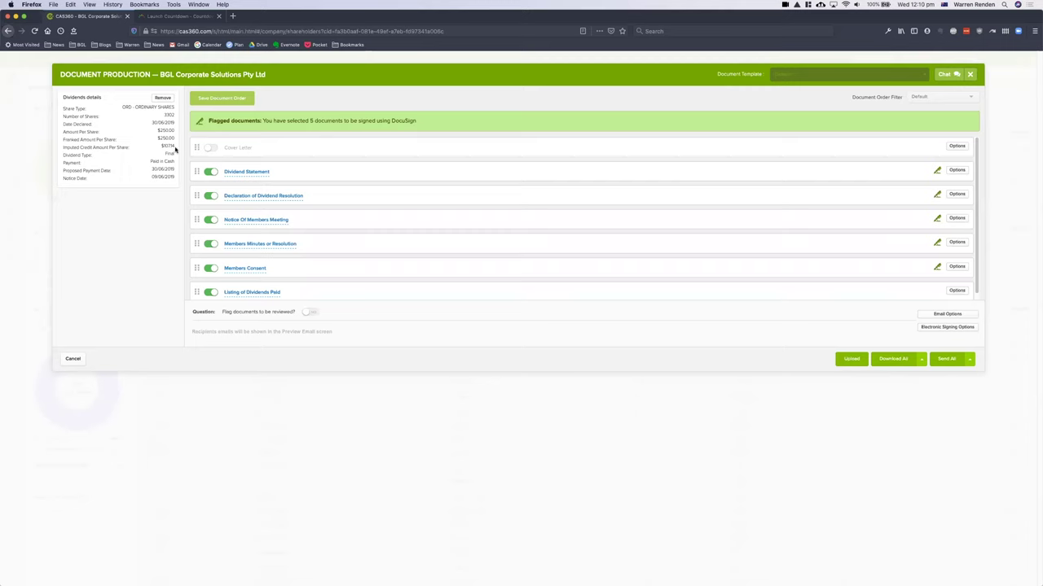
pyautogui.moveTo(176, 147); pyautogui.dragTo(161, 146)
pyautogui.click(155, 176)
pyautogui.scroll(-1, 354, 246)
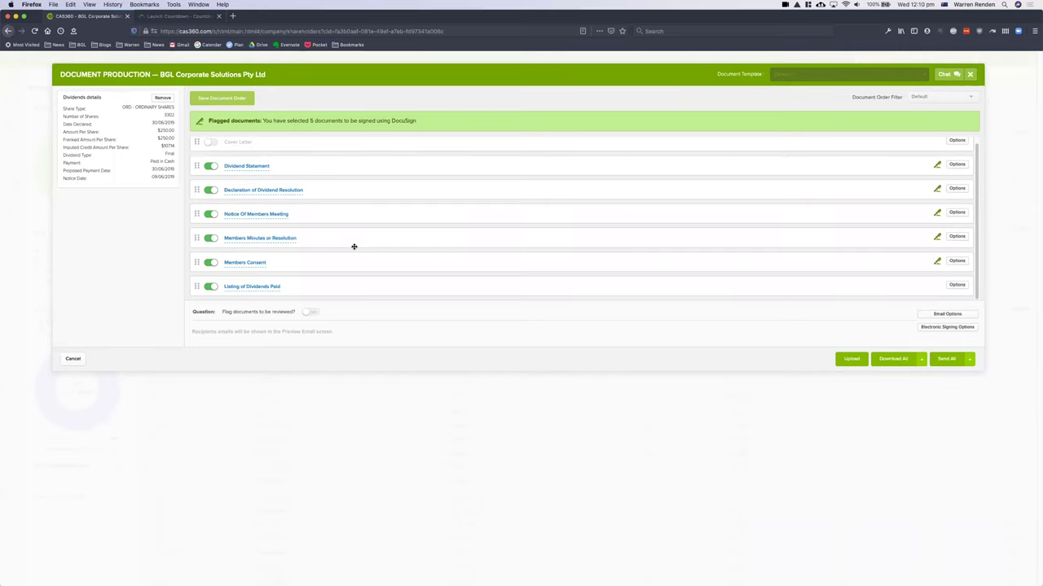
pyautogui.click(248, 167)
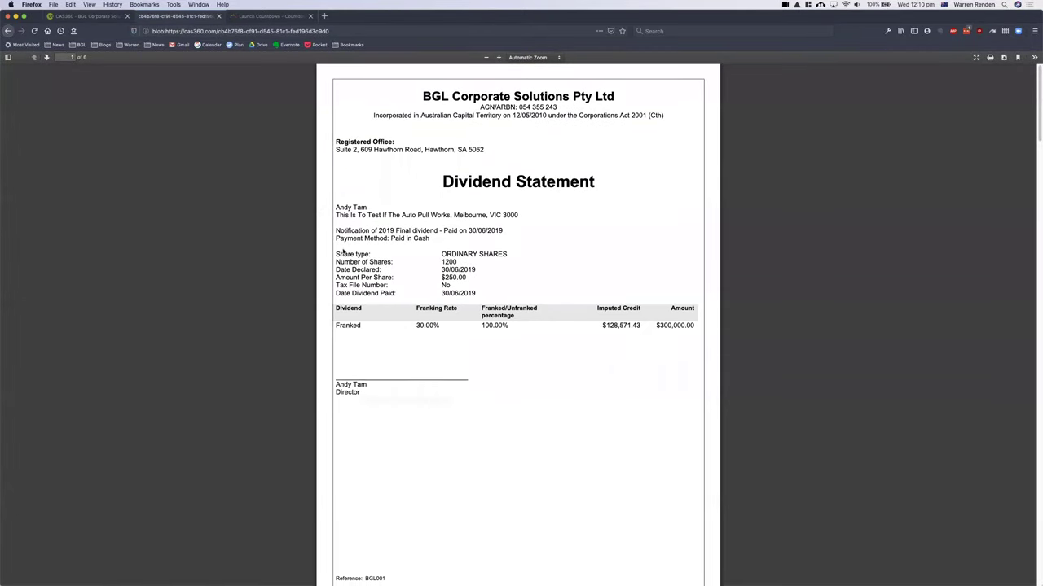
# - Scroll through the dividend statements to page 6, then return to the CAS360 tab
pyautogui.scroll(-5, 342, 244)
pyautogui.scroll(-20, 342, 249)
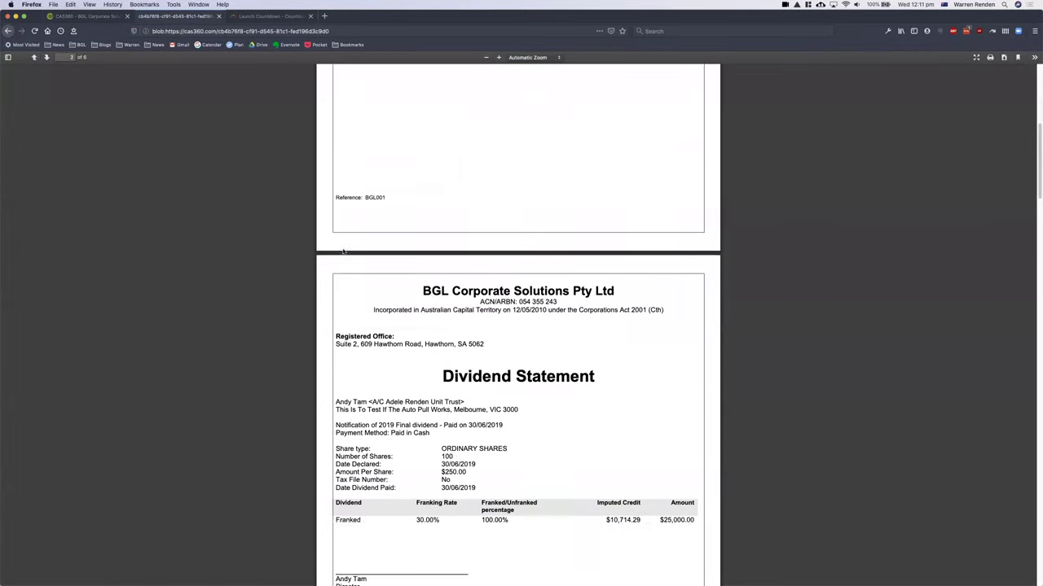
pyautogui.scroll(-15, 343, 251)
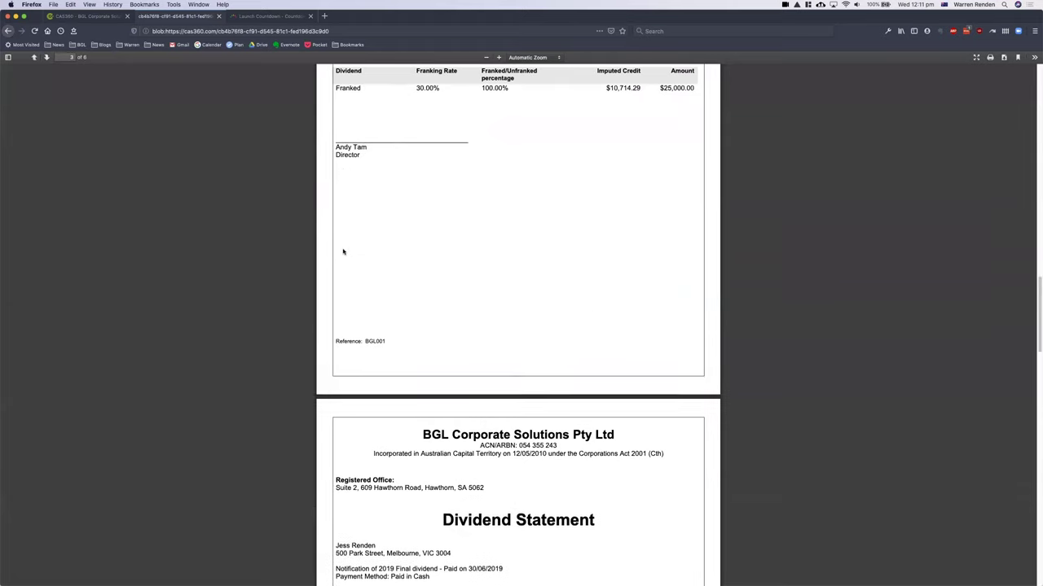
pyautogui.scroll(6, 343, 249)
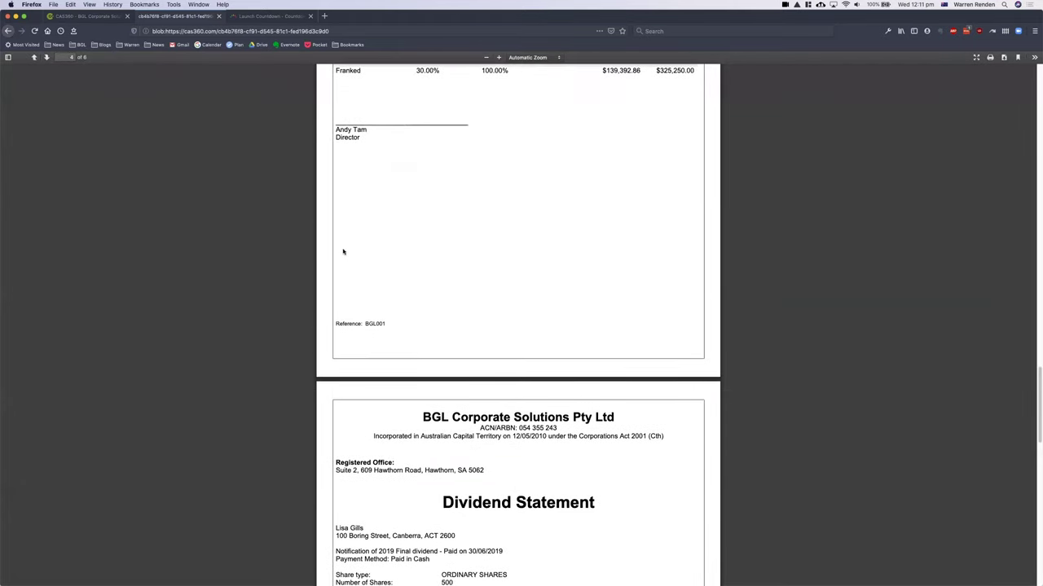
pyautogui.scroll(-12, 343, 250)
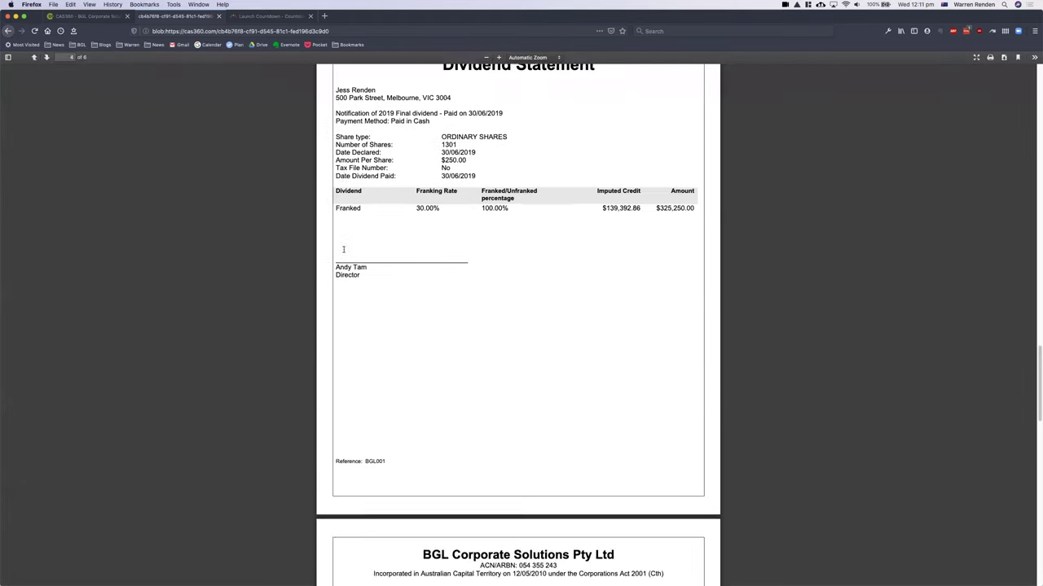
pyautogui.scroll(-12, 344, 251)
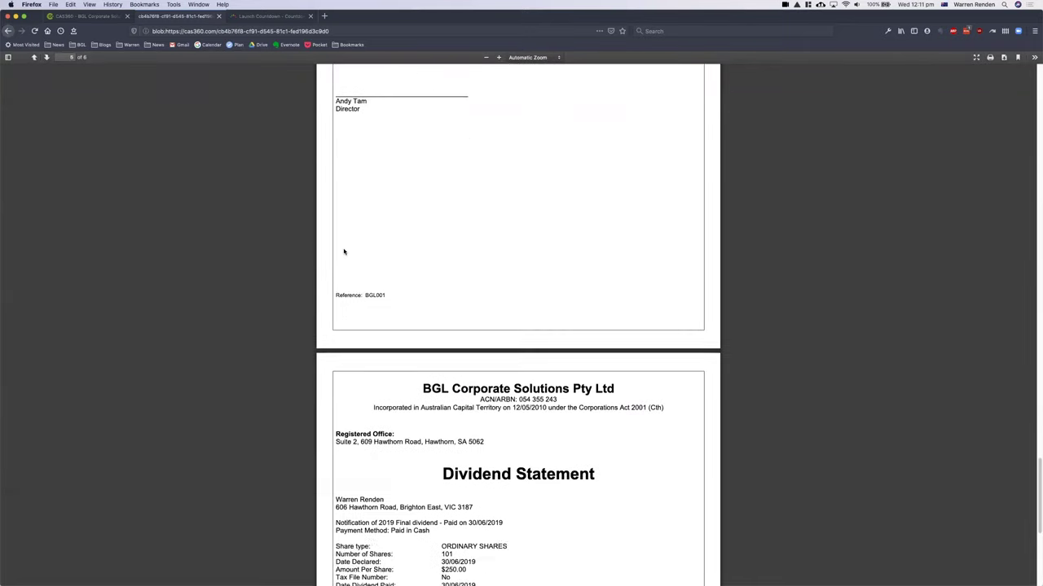
pyautogui.scroll(-2, 361, 275)
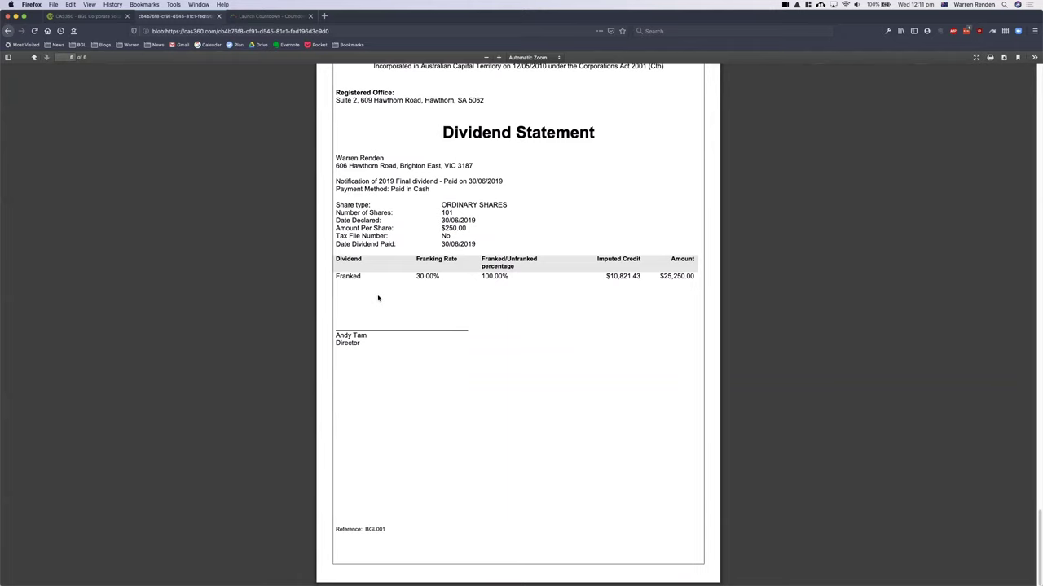
pyautogui.click(113, 15)
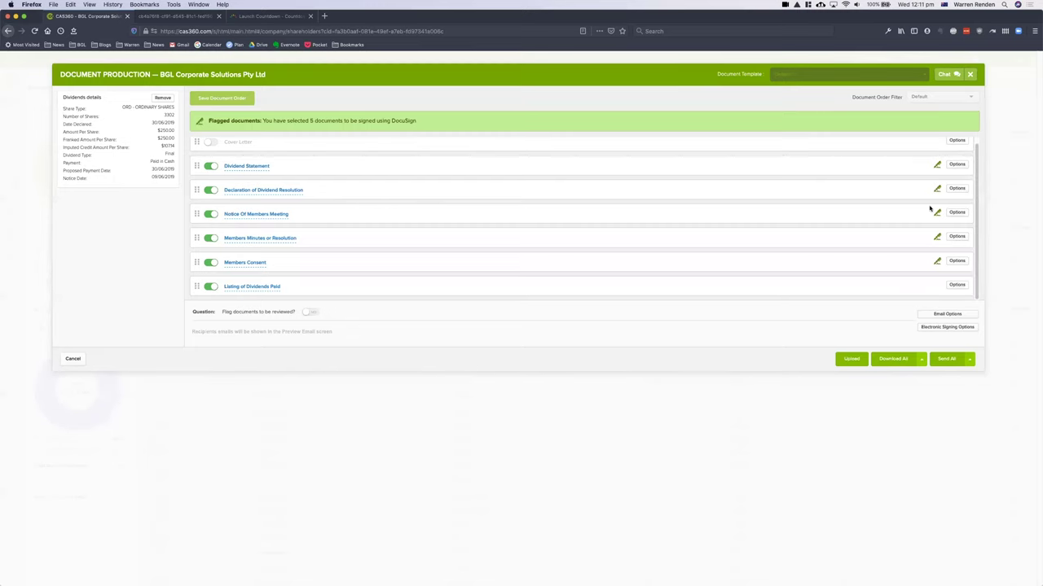
# - Check the Members Minutes or Resolution options unchanged, then view the Listing of Dividends Paid PDF
pyautogui.click(937, 236)
pyautogui.click(885, 129)
pyautogui.click(882, 154)
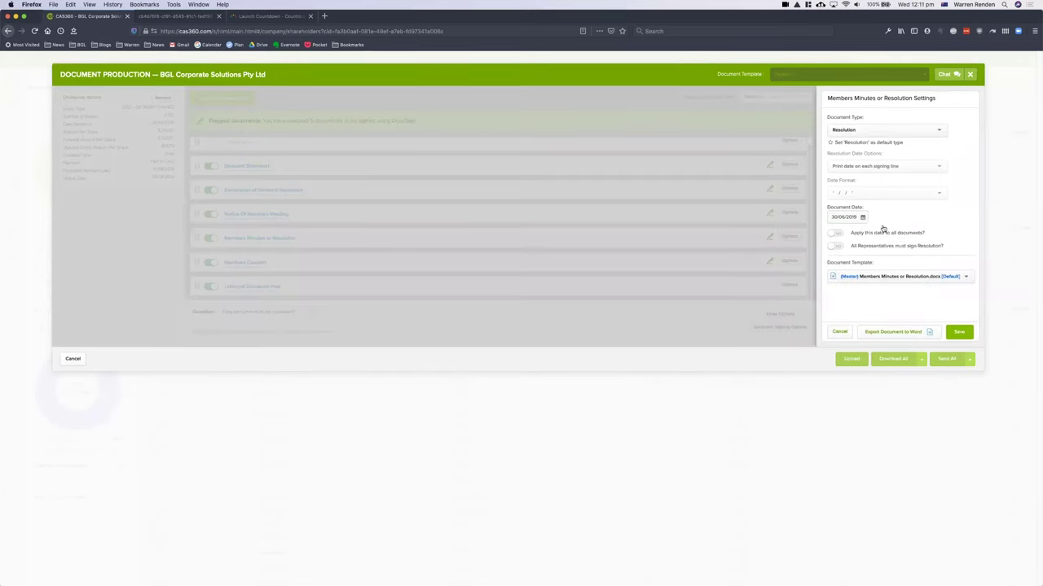
pyautogui.click(830, 336)
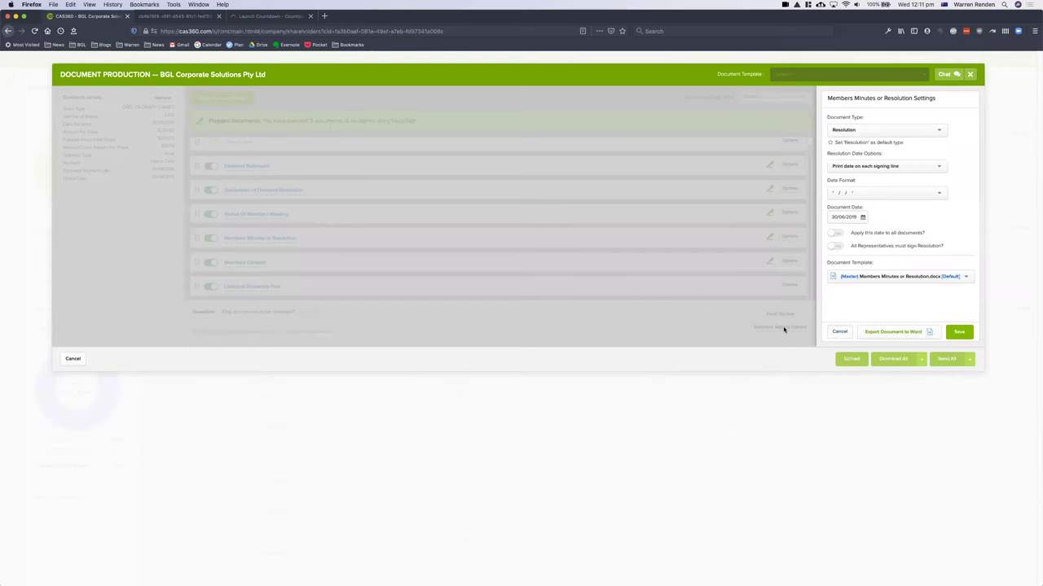
pyautogui.click(259, 287)
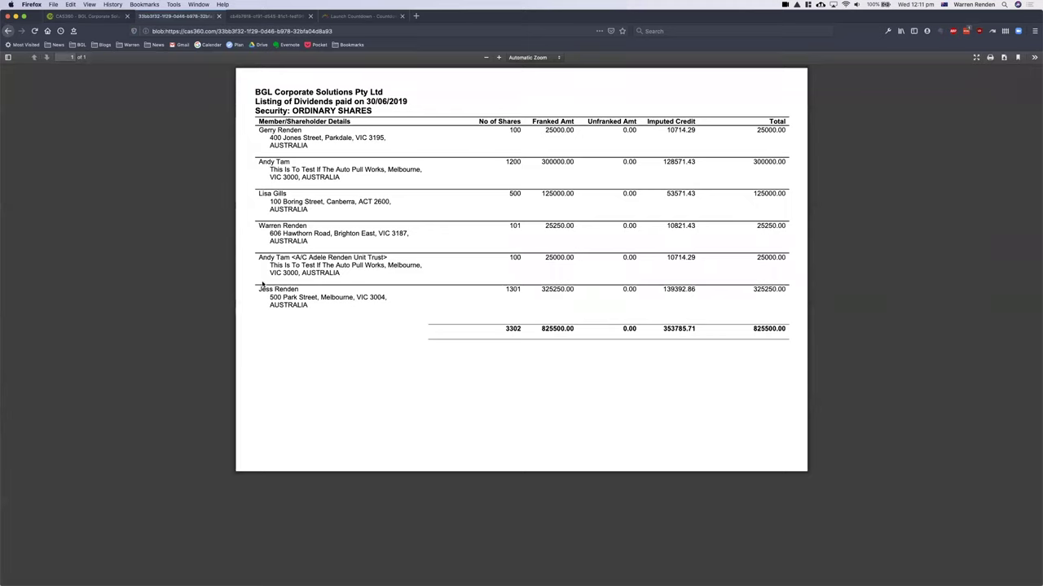
# - Return to the CAS360 tab and cancel Document Production without sending documents
pyautogui.click(68, 22)
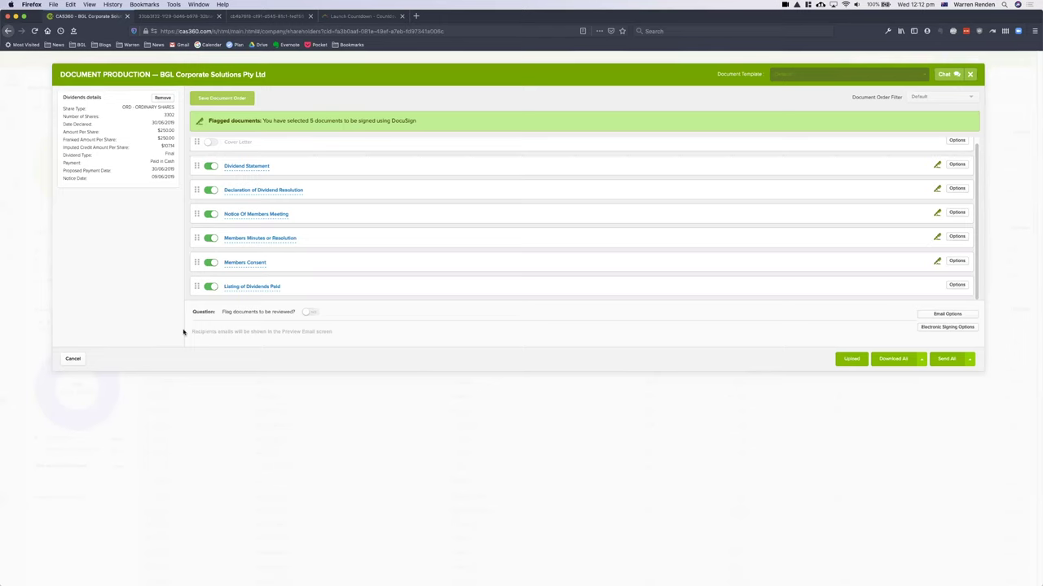
pyautogui.click(64, 359)
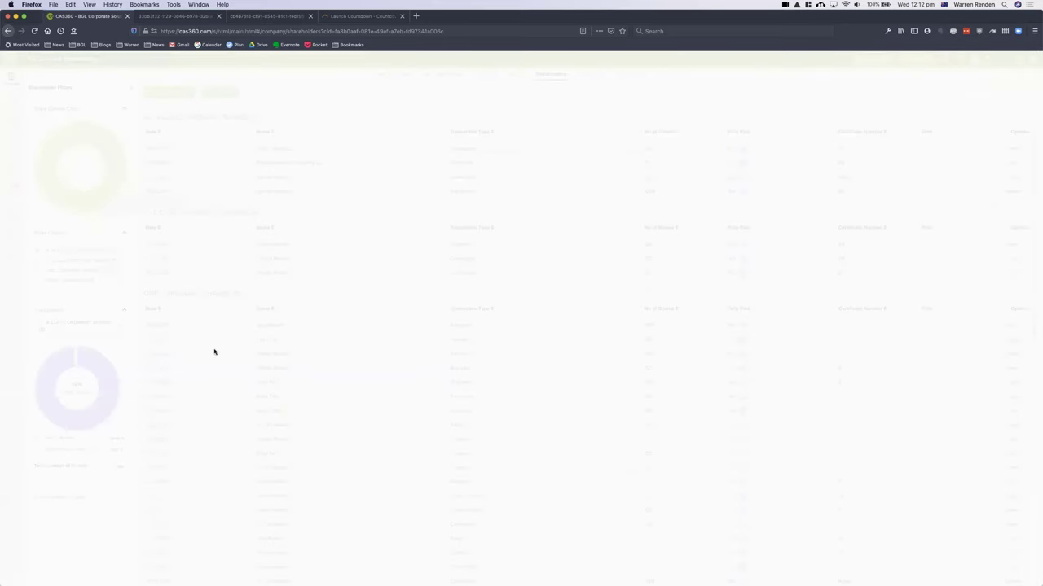
pyautogui.press('super+Tab')
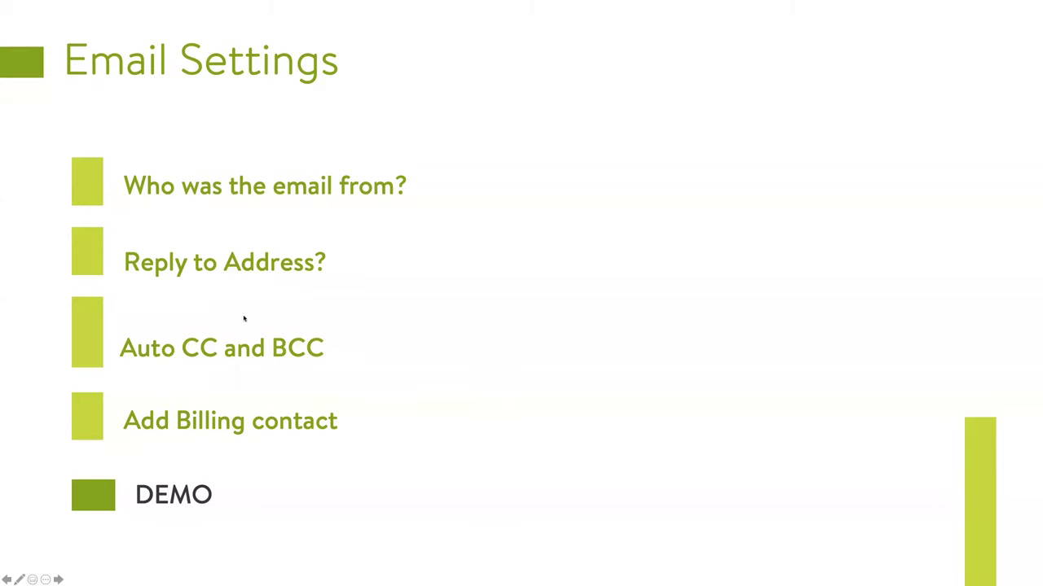
pyautogui.press('super+Tab')
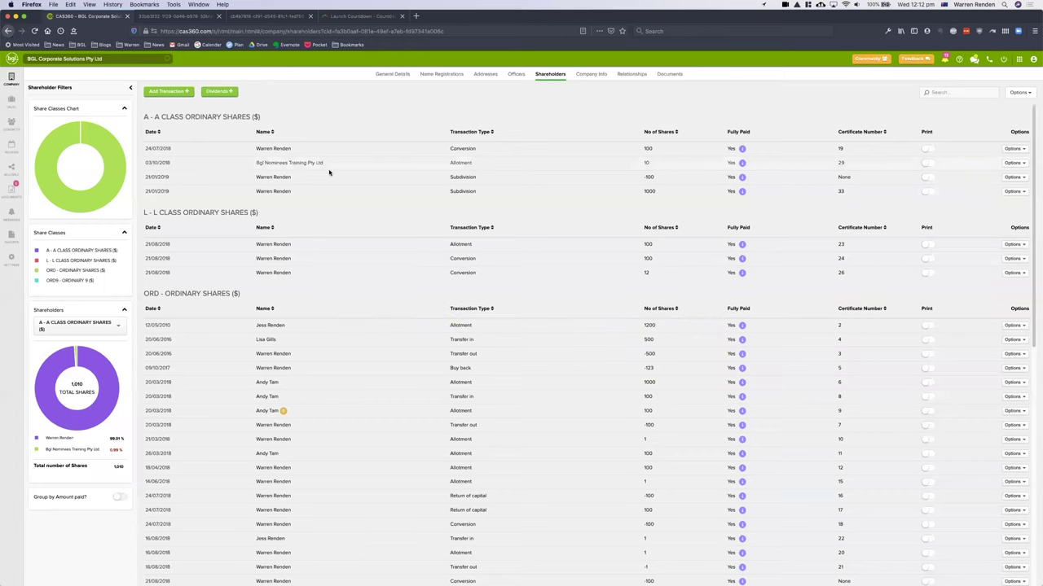
# - In Settings > Email Settings, try a company sender name, then revert to the user's full name
pyautogui.click(10, 259)
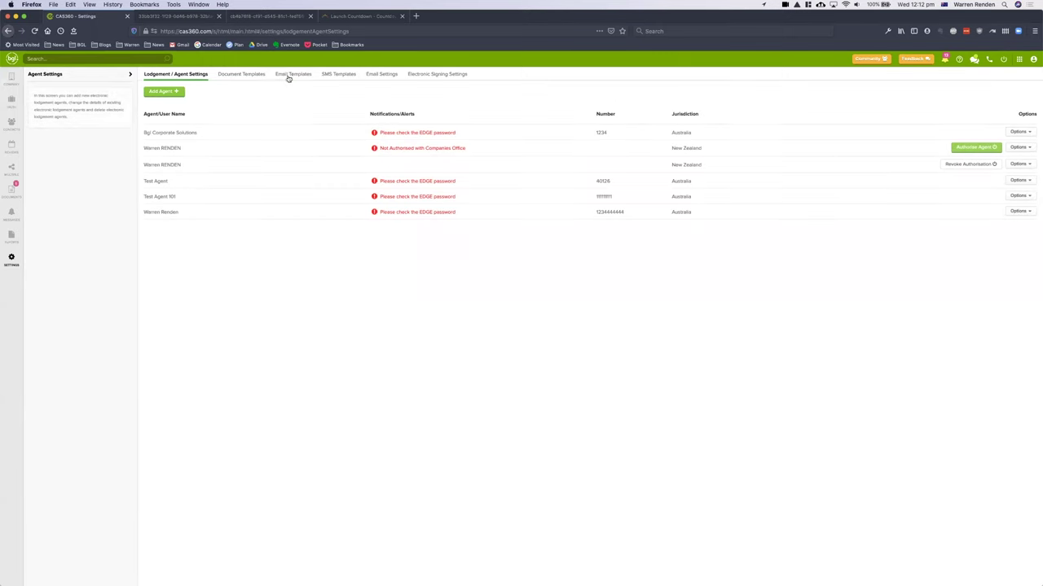
pyautogui.click(375, 75)
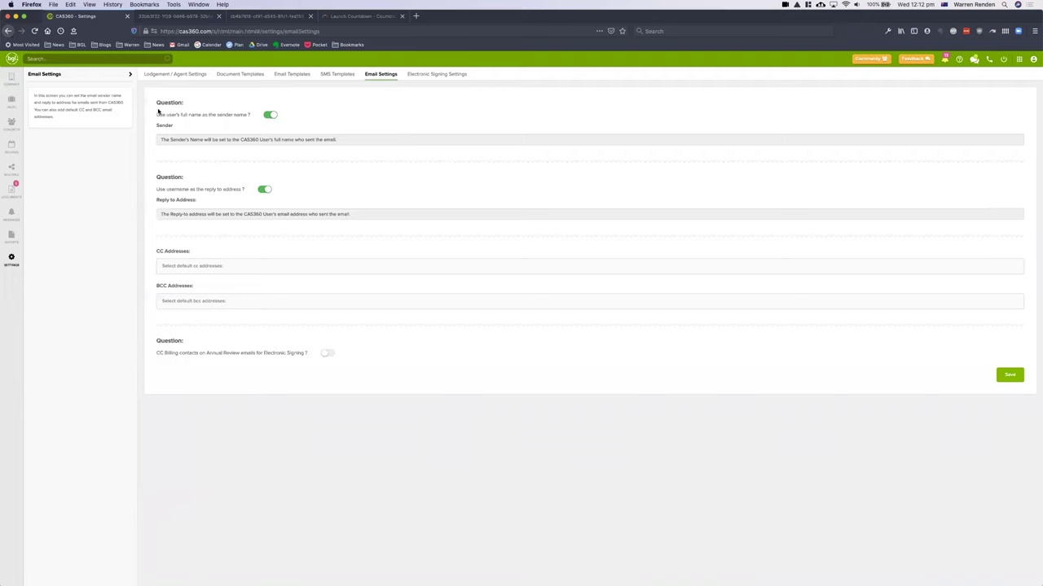
pyautogui.click(267, 117)
pyautogui.moveTo(258, 137); pyautogui.dragTo(175, 131)
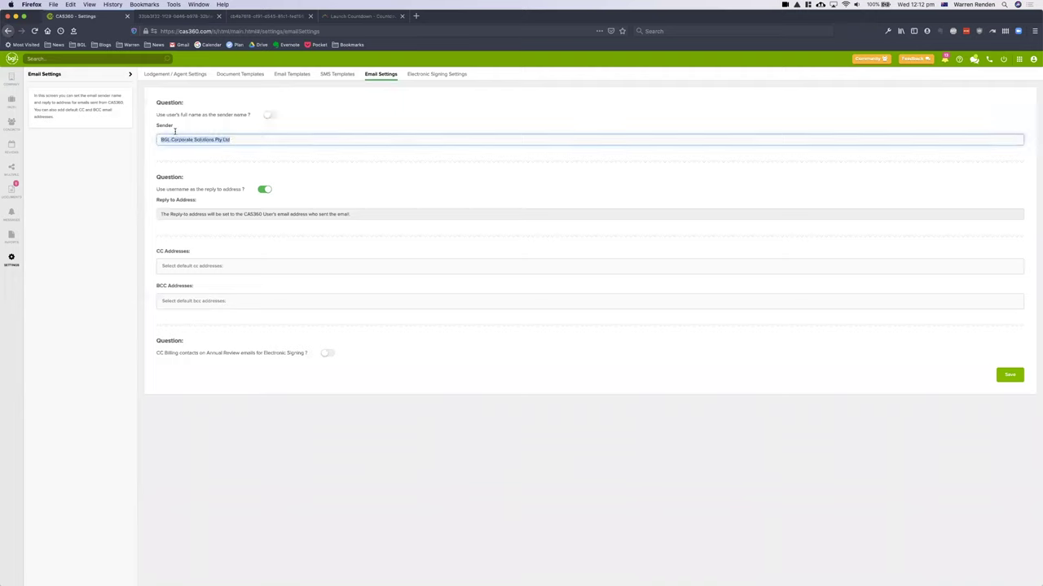
pyautogui.tripleClick(261, 138)
pyautogui.click(270, 117)
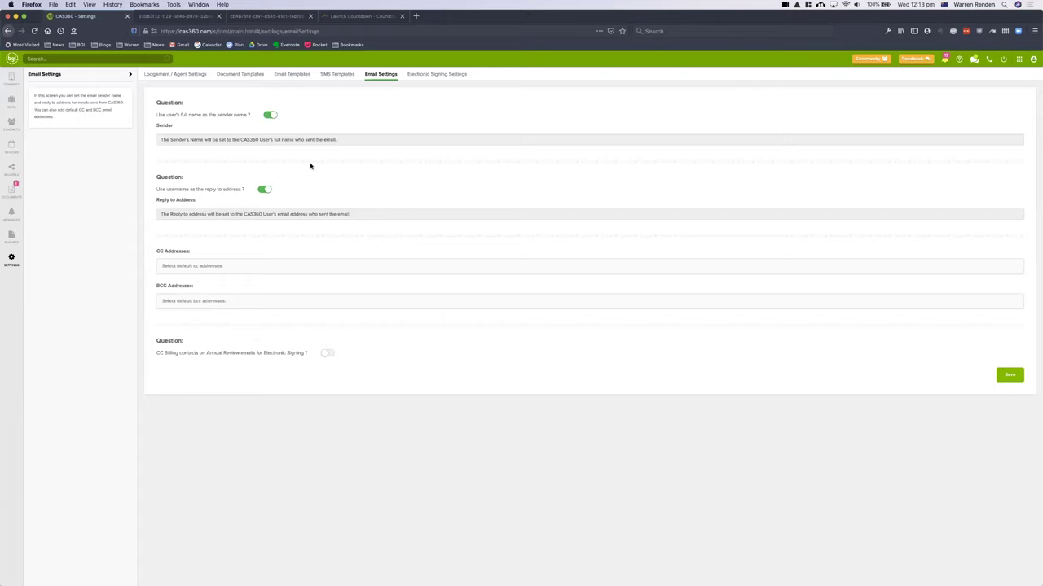
pyautogui.click(265, 191)
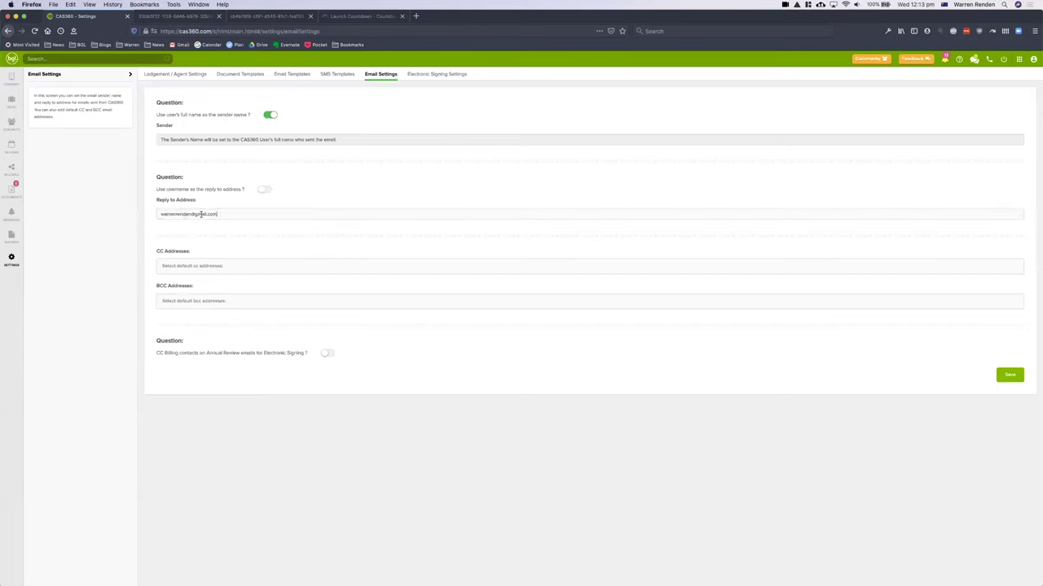
pyautogui.moveTo(205, 215); pyautogui.dragTo(108, 208)
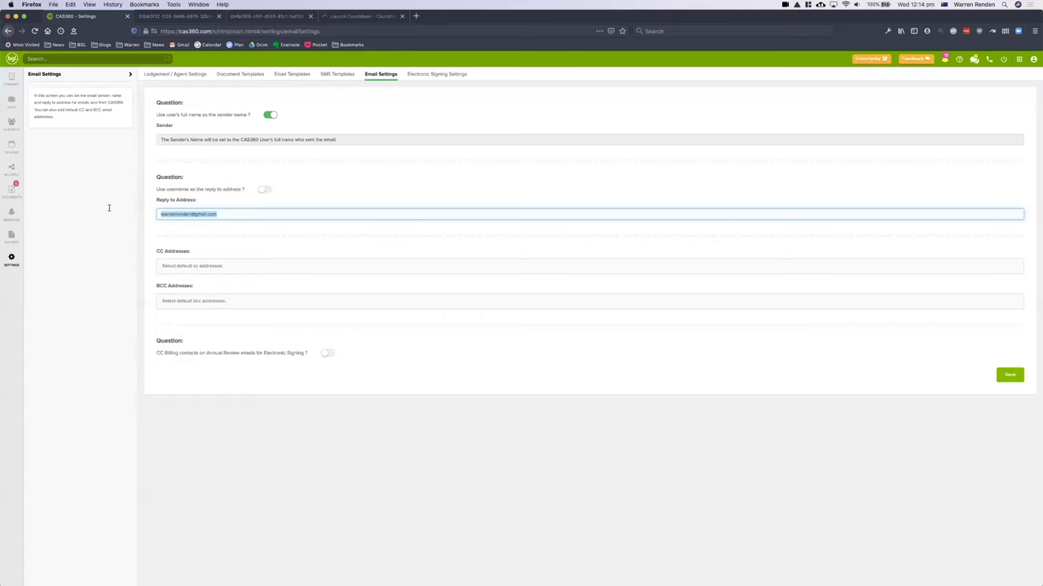
pyautogui.click(265, 190)
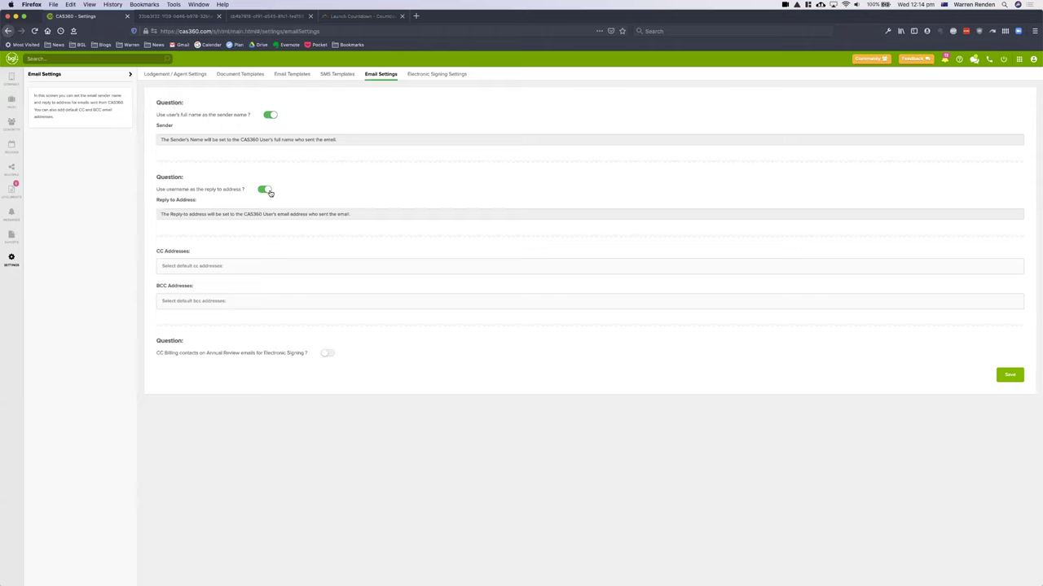
# - Enable CC of billing contacts on Annual Review signing emails, then switch back to PowerPoint
pyautogui.click(216, 264)
pyautogui.click(326, 354)
pyautogui.press('super+Tab')
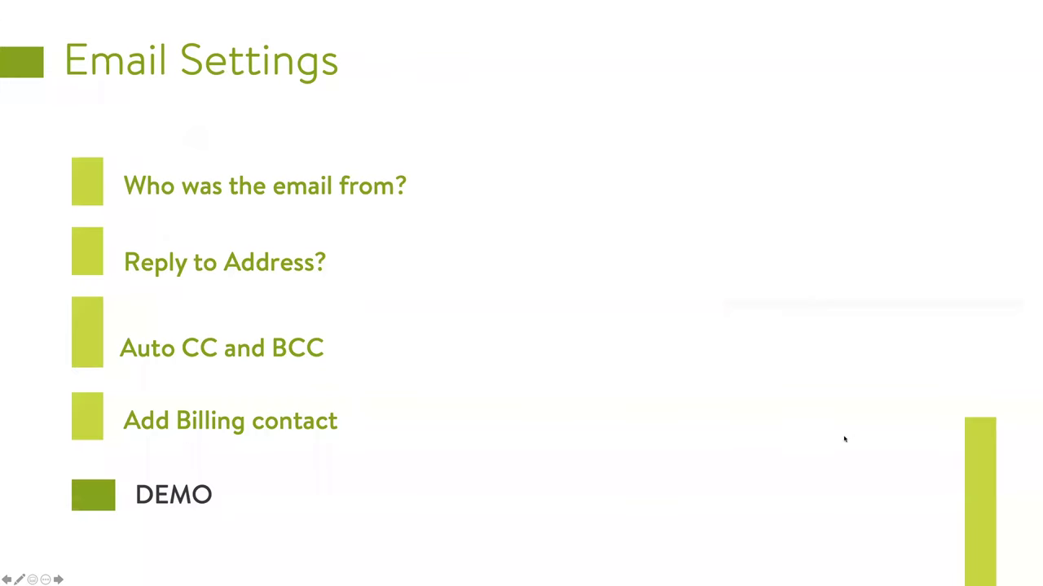